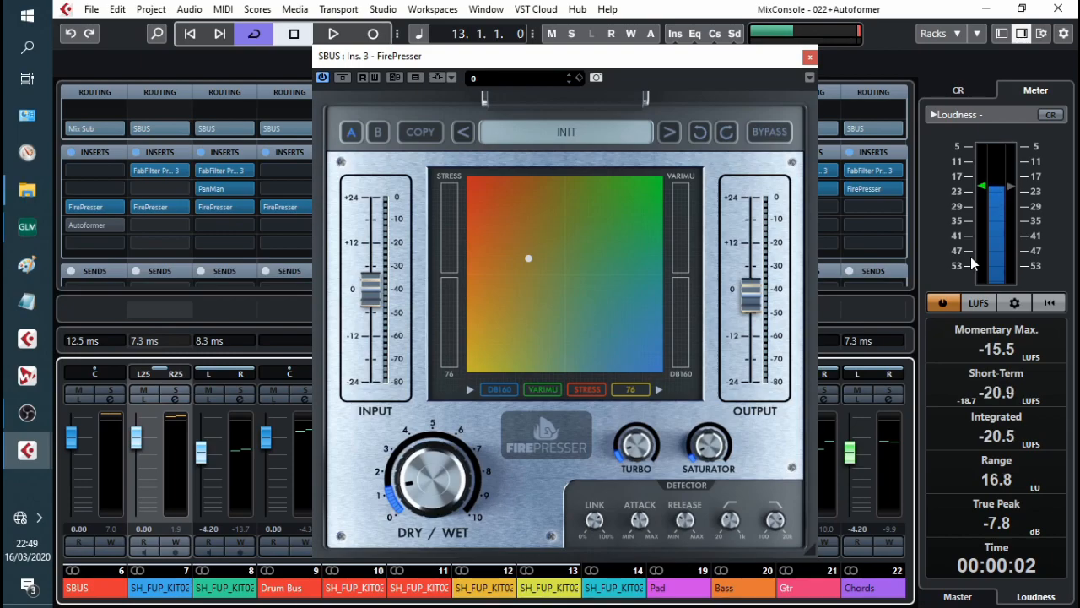
Play back the mix to hear FirePresser working on the SBUS channel, and stop playback
key("space")
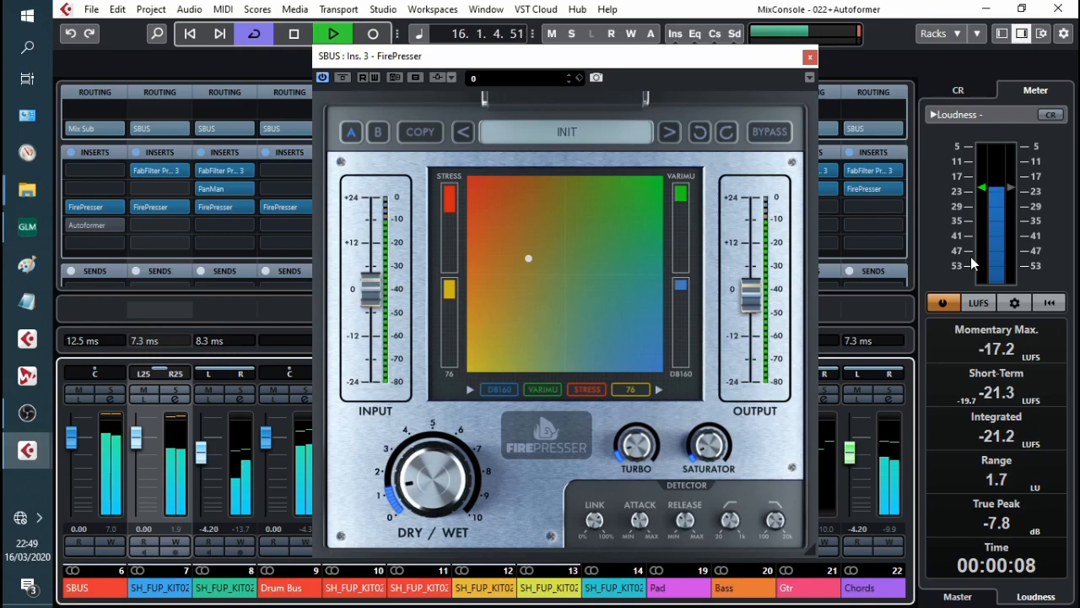
key("space")
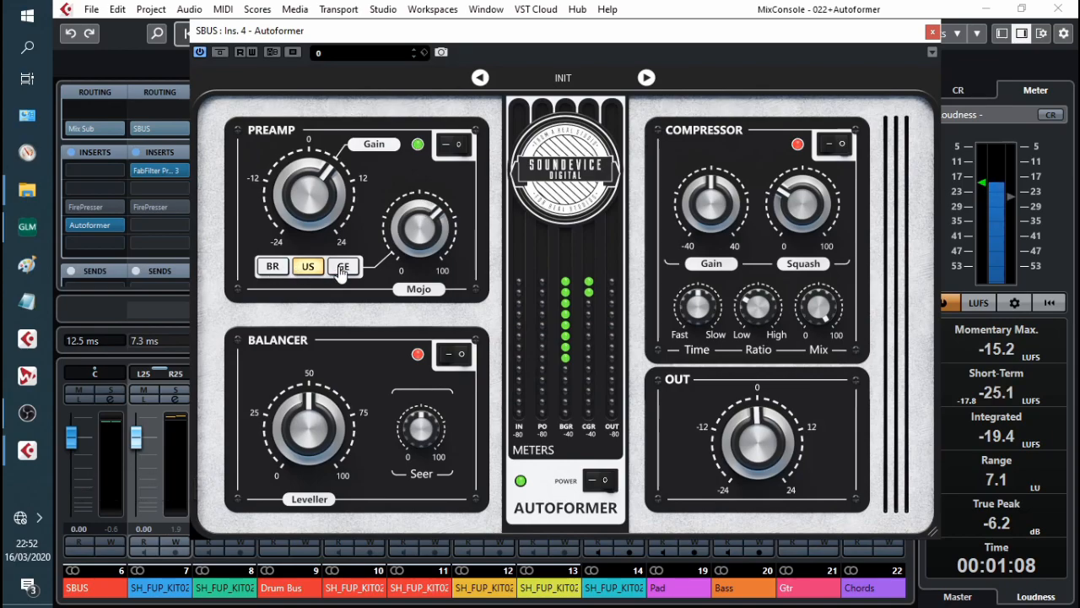
Try the BR and GE preamp models in the SBUS Autoformer and settle on GE
left_click(273, 266)
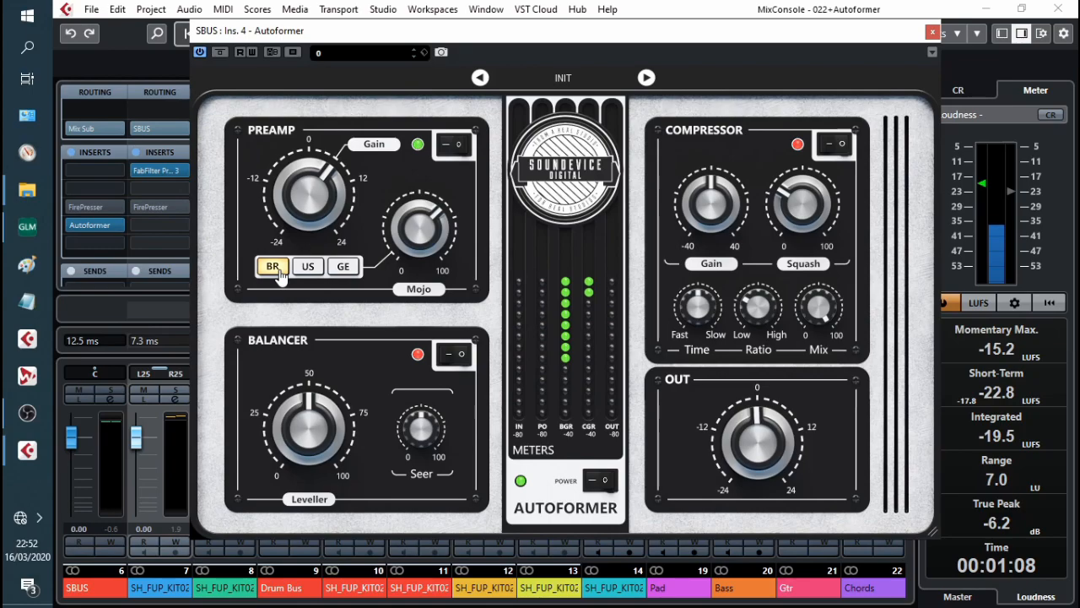
left_click(343, 266)
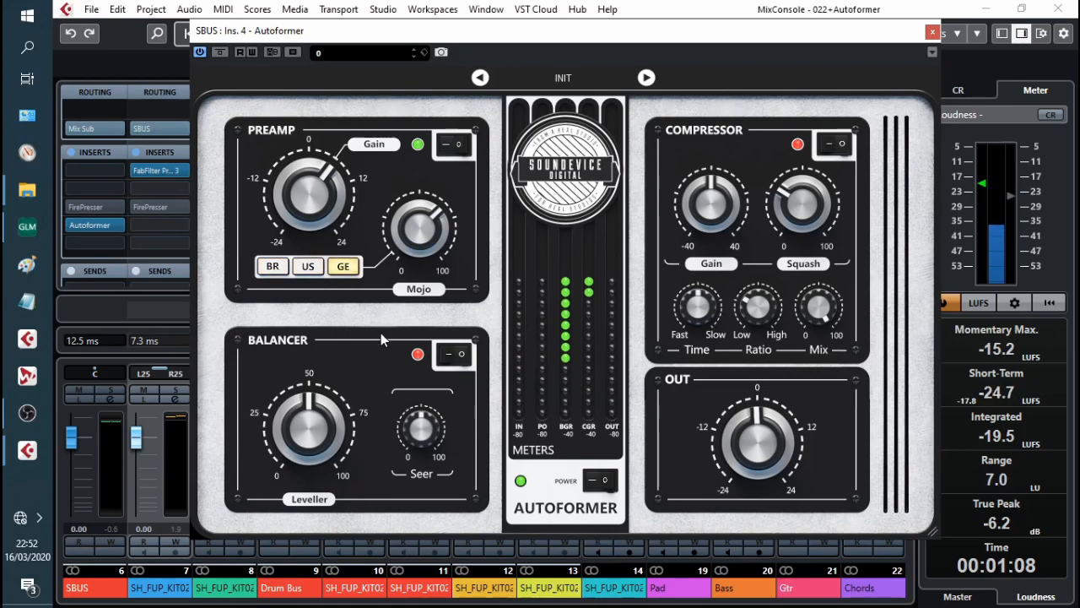
left_click(274, 267)
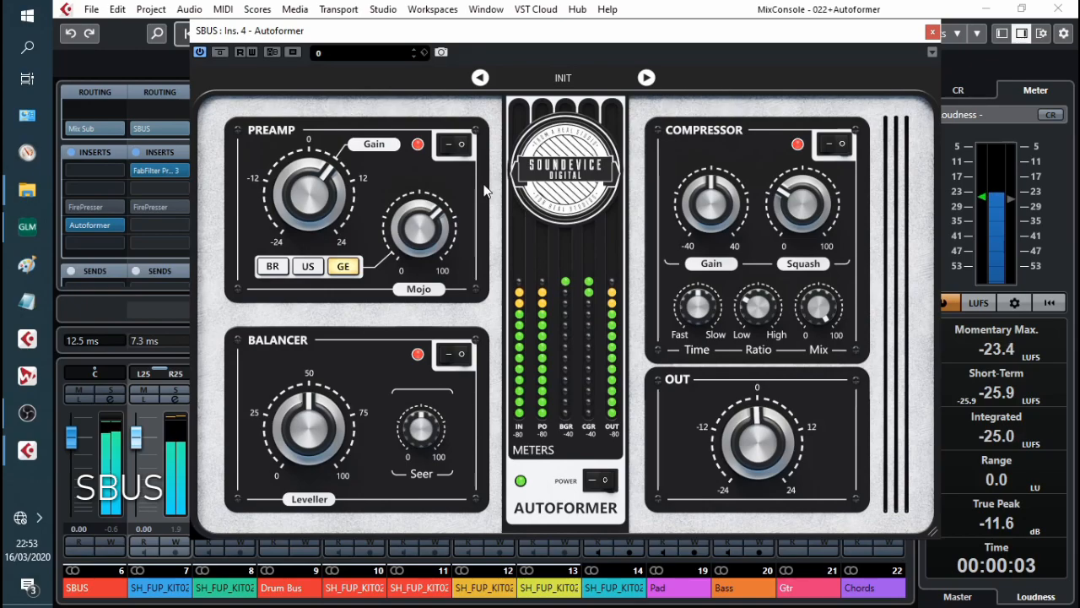
Switch on the SBUS preamp, raise Gain to about 9 and Mojo to about 90, and compare the US model with GE
left_click(456, 144)
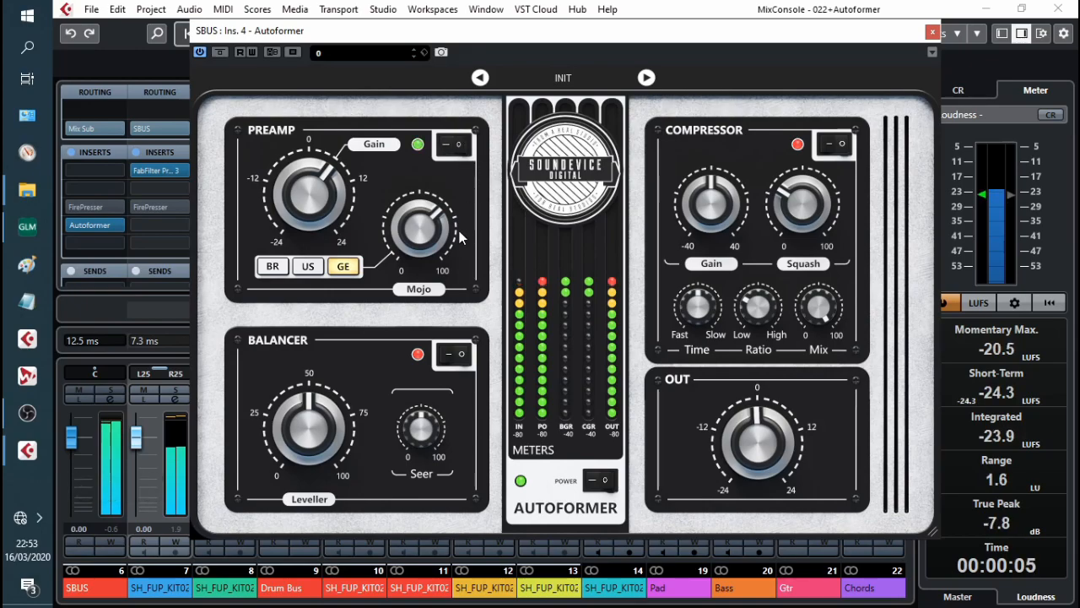
left_click_drag(317, 213, 317, 189)
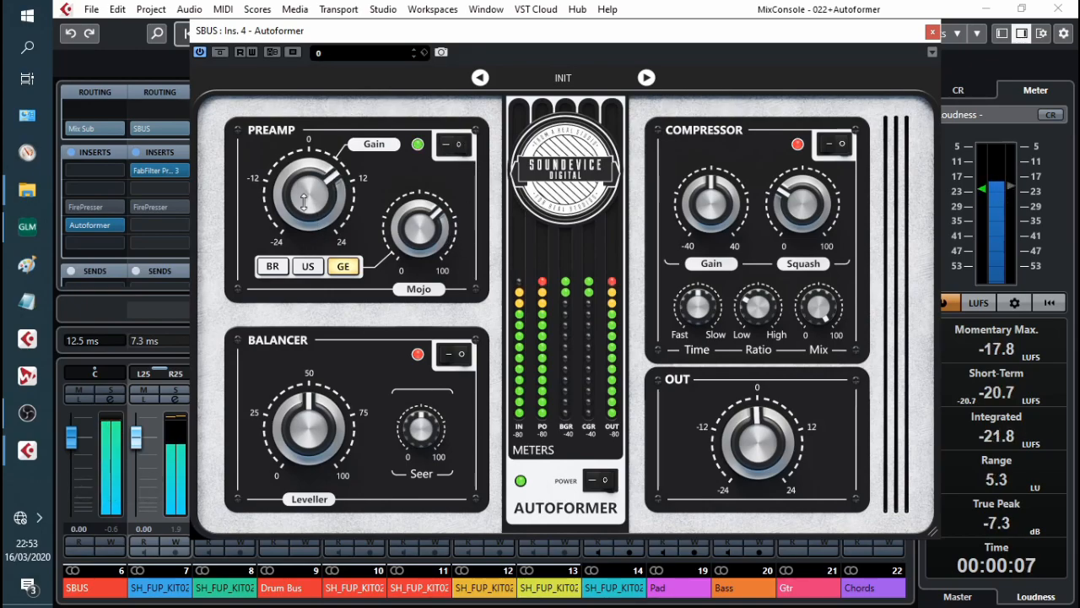
left_click_drag(436, 237, 437, 206)
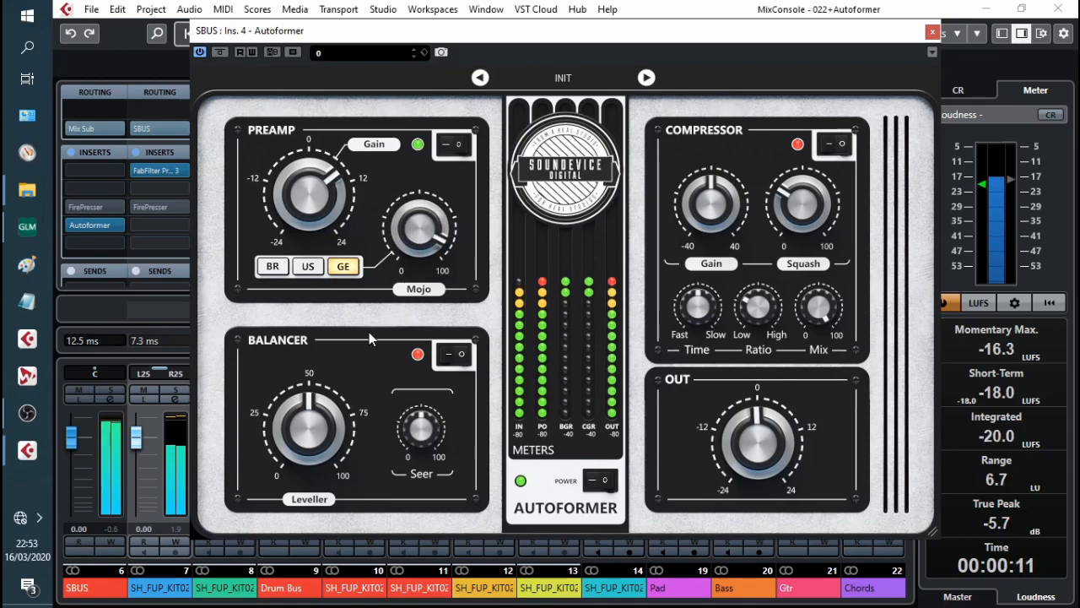
left_click(308, 266)
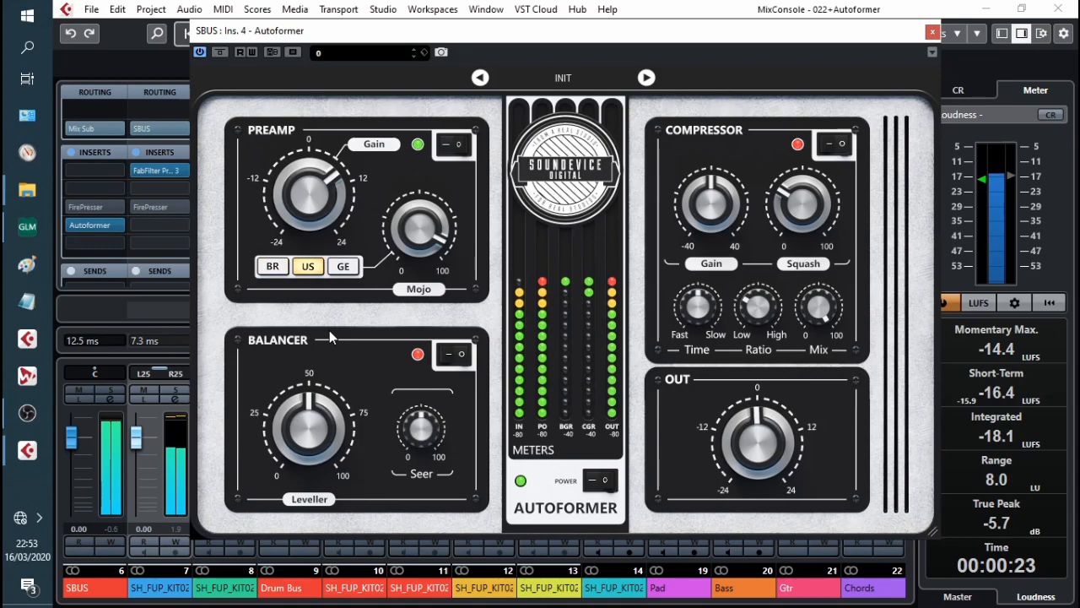
left_click(351, 270)
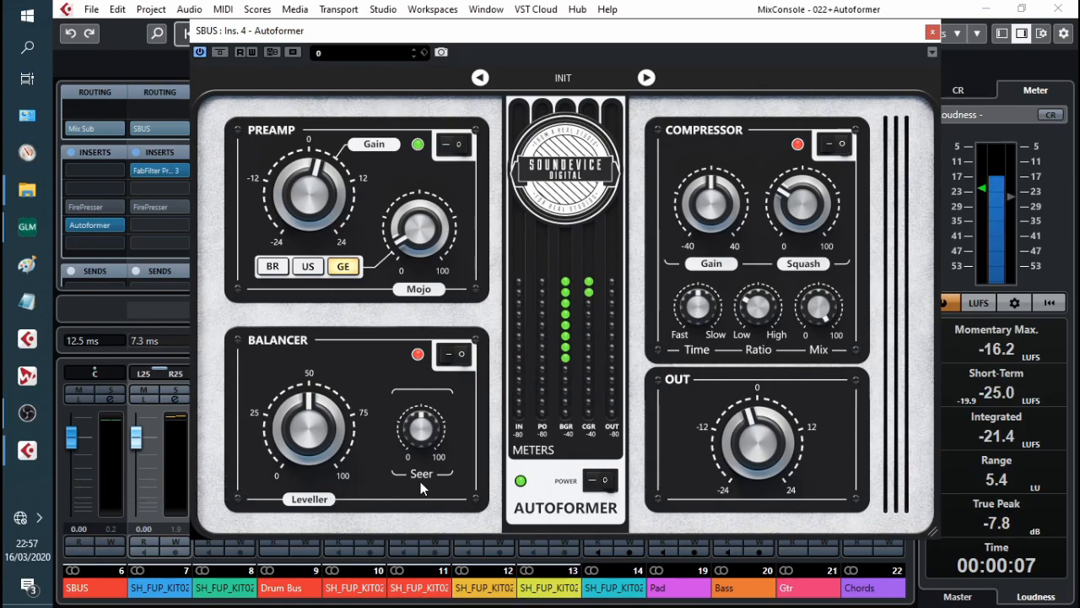
Adjust Seer in the SBUS Autoformer's Balancer and switch the Balancer section on
left_click_drag(435, 439, 435, 417)
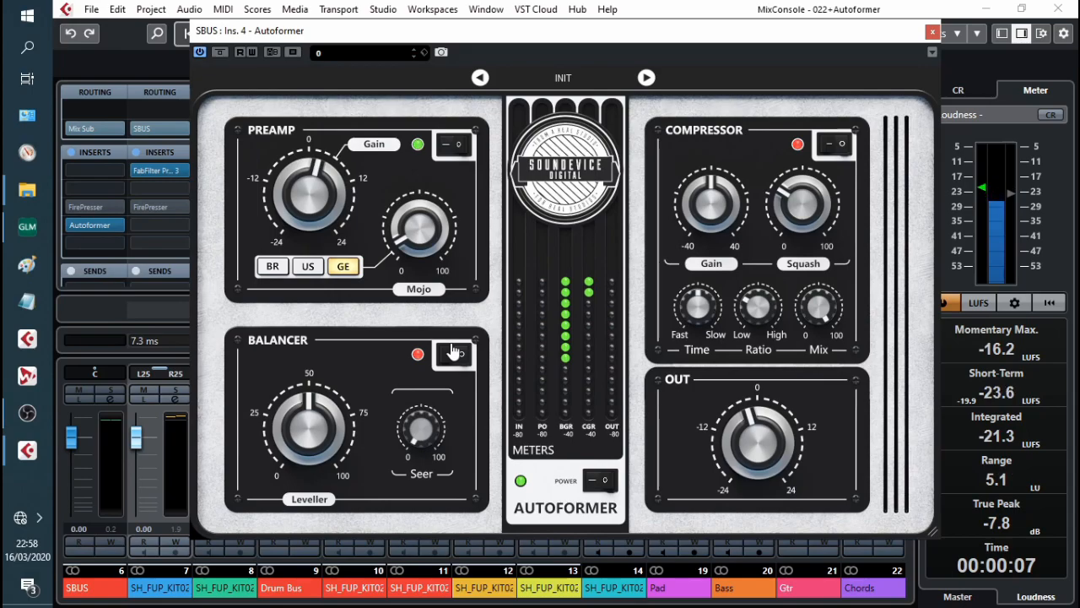
left_click(453, 352)
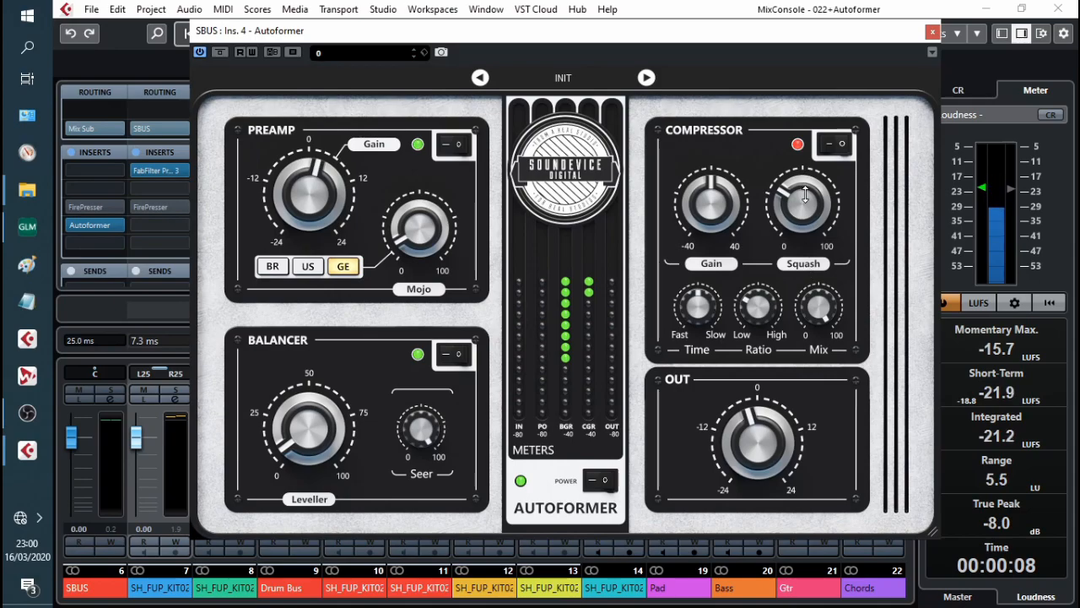
Try the SBUS compressor's Squash near maximum, reduce its Ratio, and bring Squash down to about 20
left_click_drag(801, 203, 801, 174)
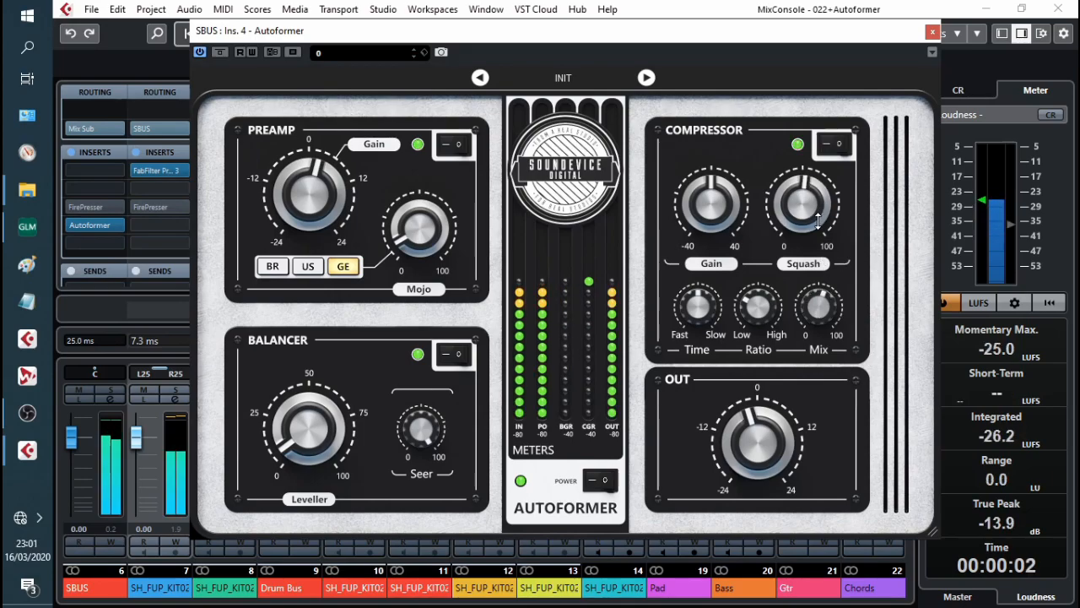
left_click_drag(817, 221, 817, 184)
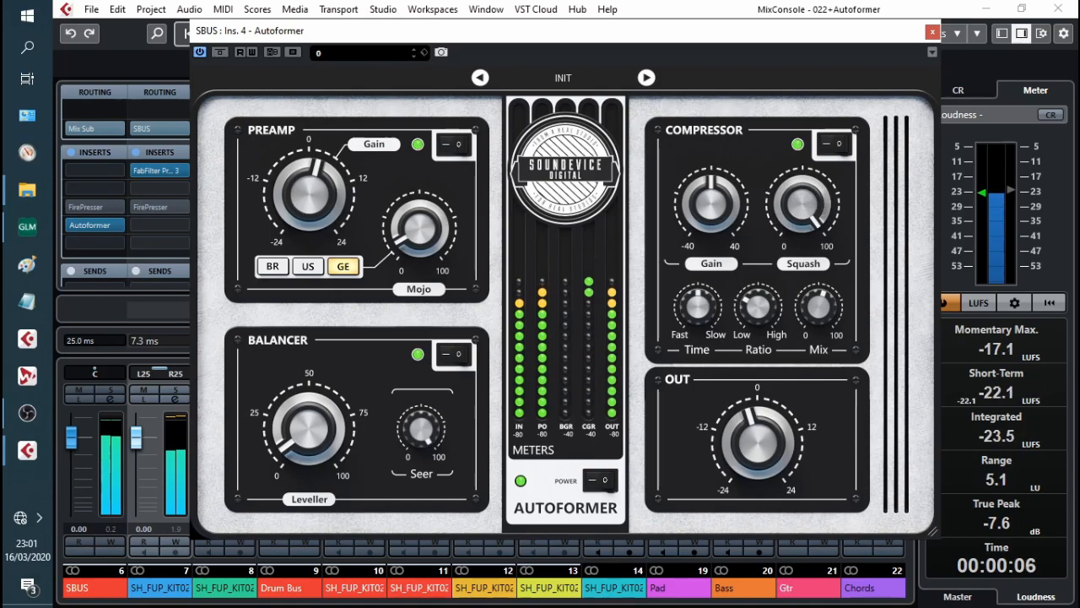
mouse_move(752, 302)
left_mouse_down()
mouse_move(752, 263)
mouse_move(752, 287)
mouse_move(763, 289)
left_mouse_up()
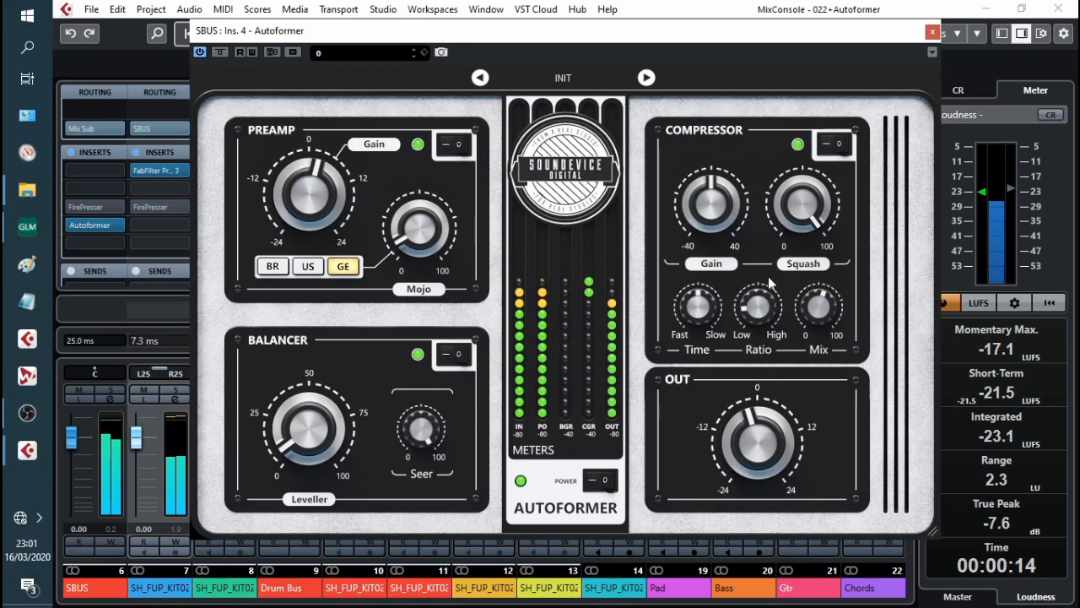
left_click_drag(802, 204, 803, 237)
Set the SBUS compressor's Time toward Slow, raise its Ratio moderately, and blend Mix to about 45
left_click_drag(698, 305, 698, 289)
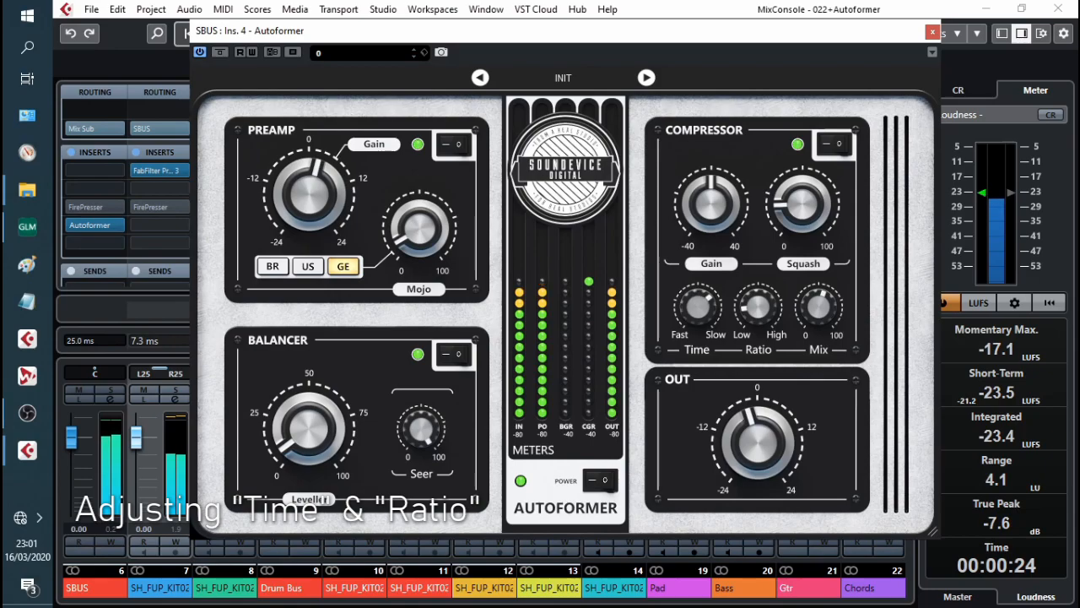
double_click(758, 306)
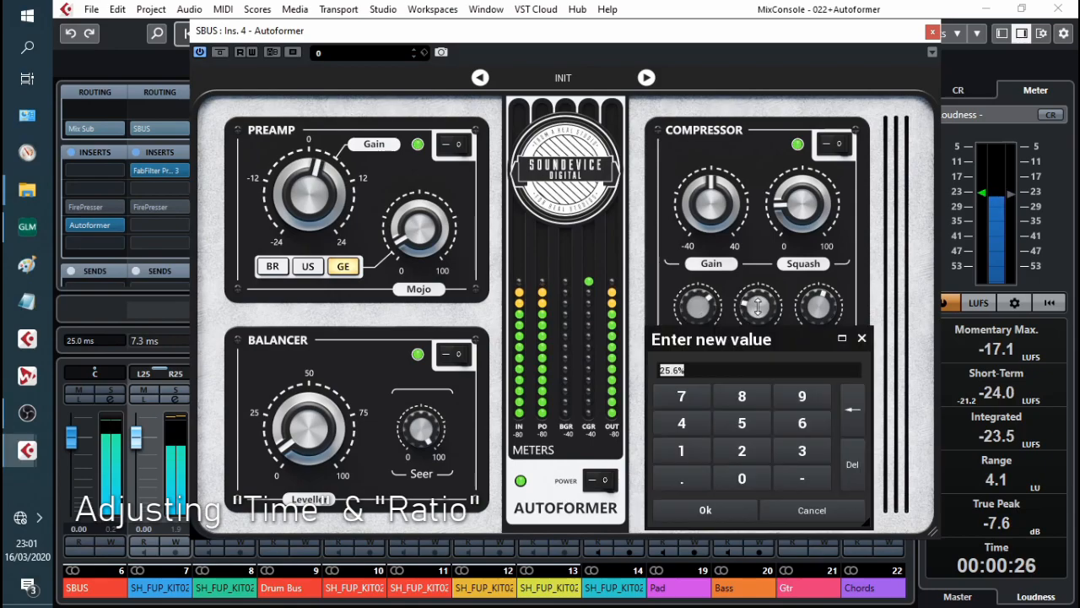
left_click(757, 306)
double_click(758, 305)
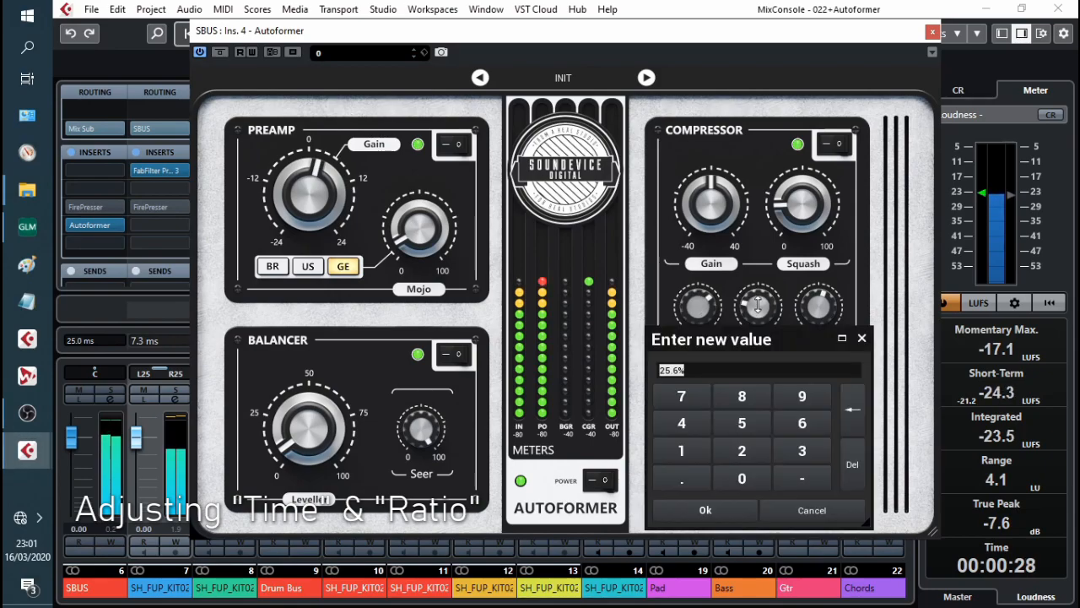
left_click(758, 267)
left_click_drag(758, 297, 758, 287)
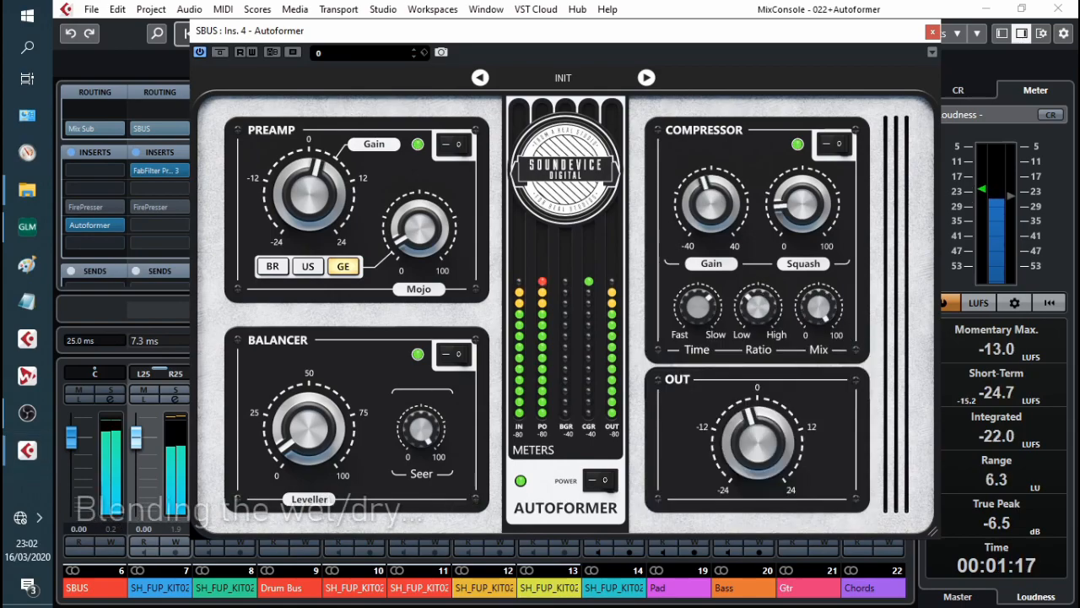
left_click_drag(818, 309, 819, 302)
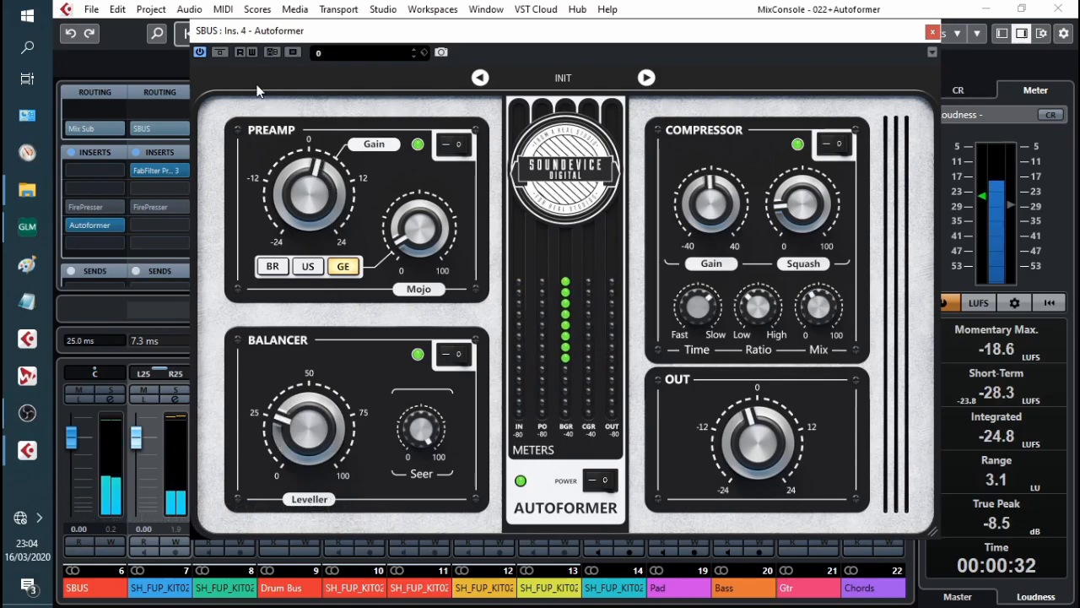
Bypass Autoformer on the SBUS channel and re-enable it to compare the sound
left_click(220, 53)
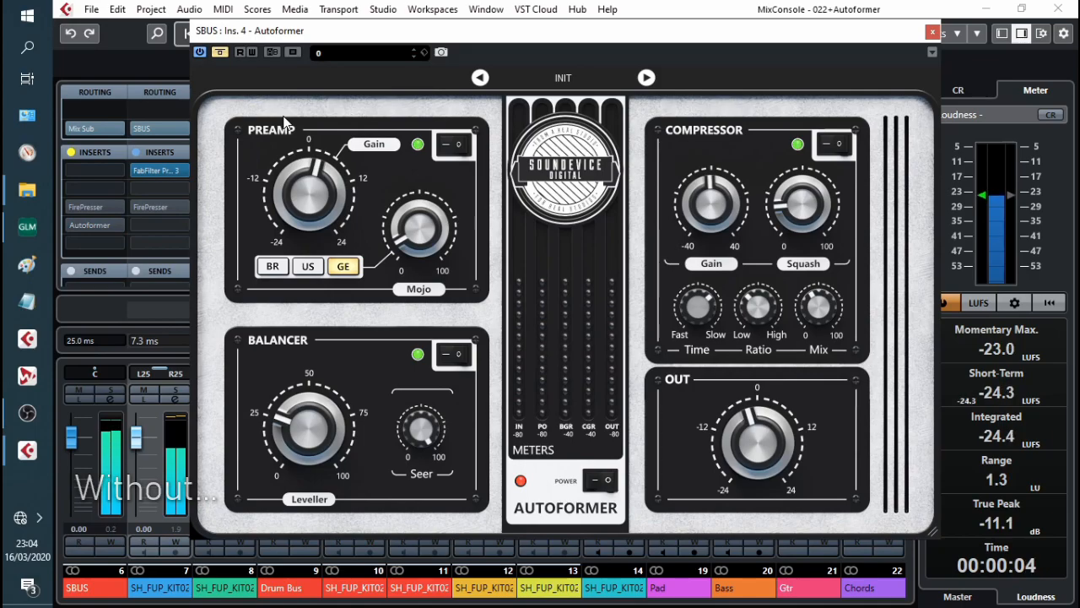
left_click(219, 53)
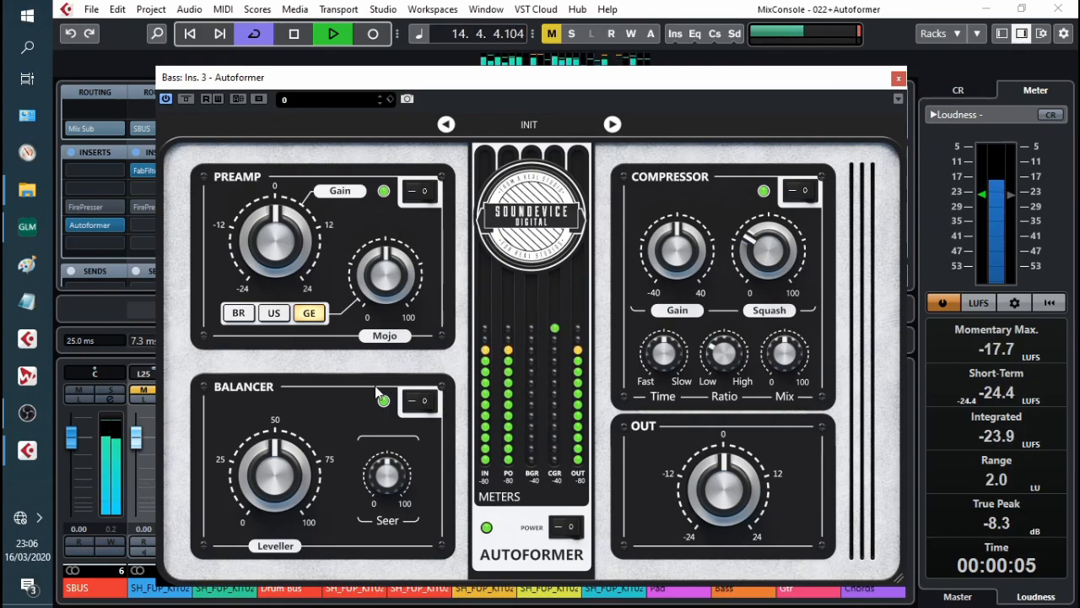
On the Bass Autoformer preamp, try the BR model, choose US, and set Gain to about 7 and Mojo to about 25
left_click_drag(276, 245, 277, 204)
left_click_drag(386, 274, 386, 221)
left_click(238, 313)
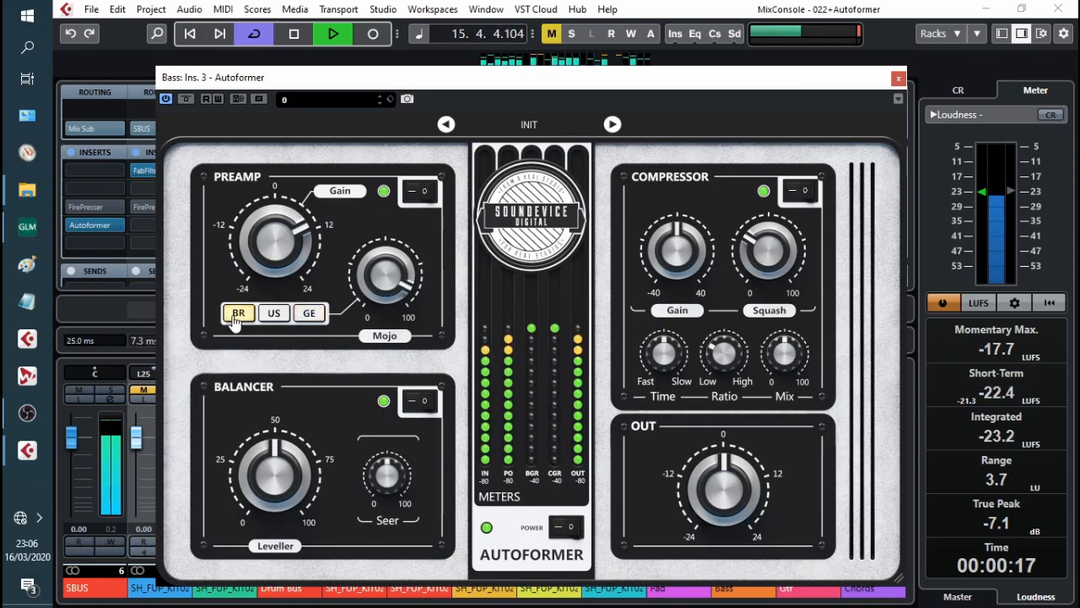
left_click(273, 313)
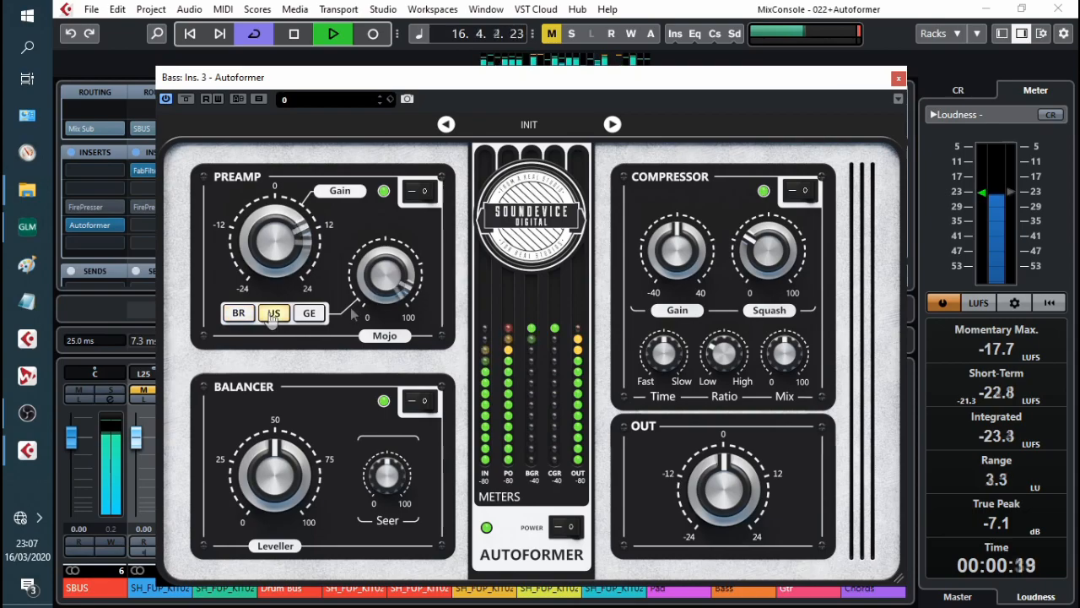
left_click_drag(283, 226, 283, 257)
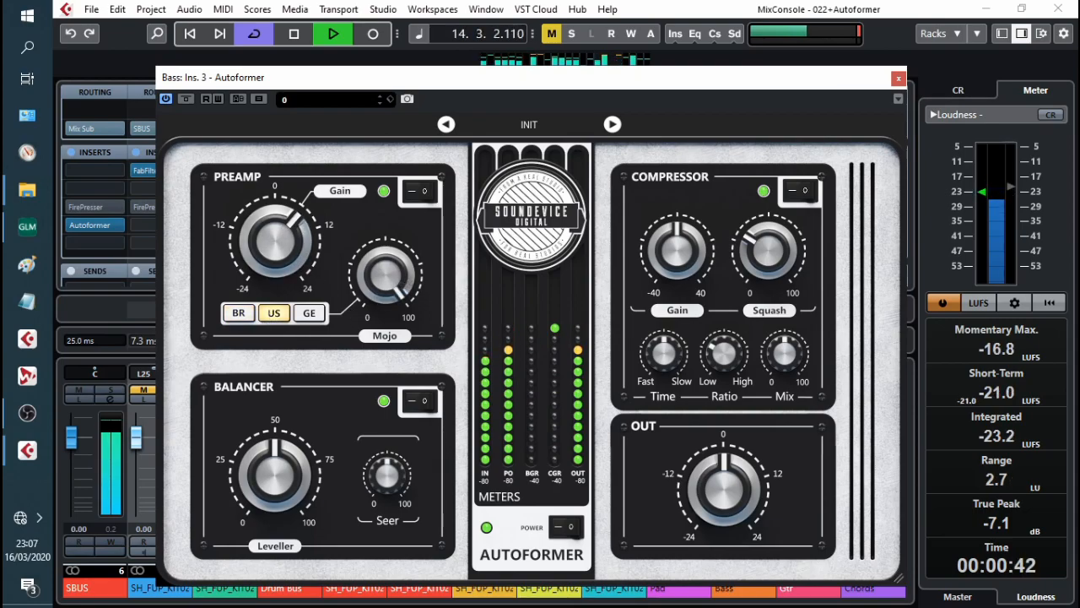
mouse_move(382, 253)
left_mouse_down()
mouse_move(382, 283)
mouse_move(384, 243)
left_mouse_up()
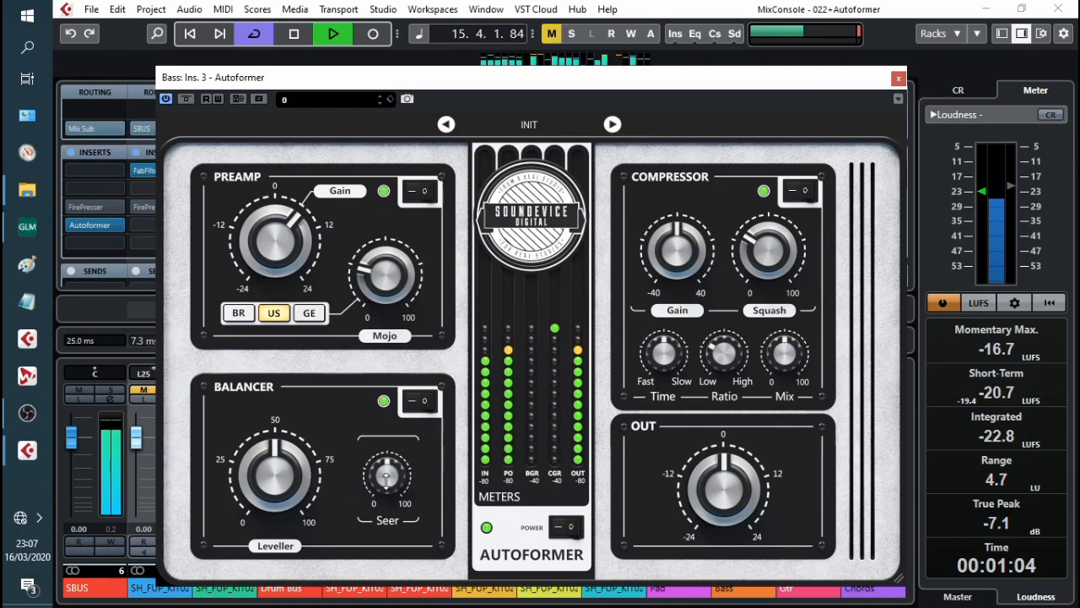
Raise the Leveller in the Bass Autoformer's Balancer to nearly 100 and toggle playback to listen to the Bass
left_click_drag(276, 490, 275, 432)
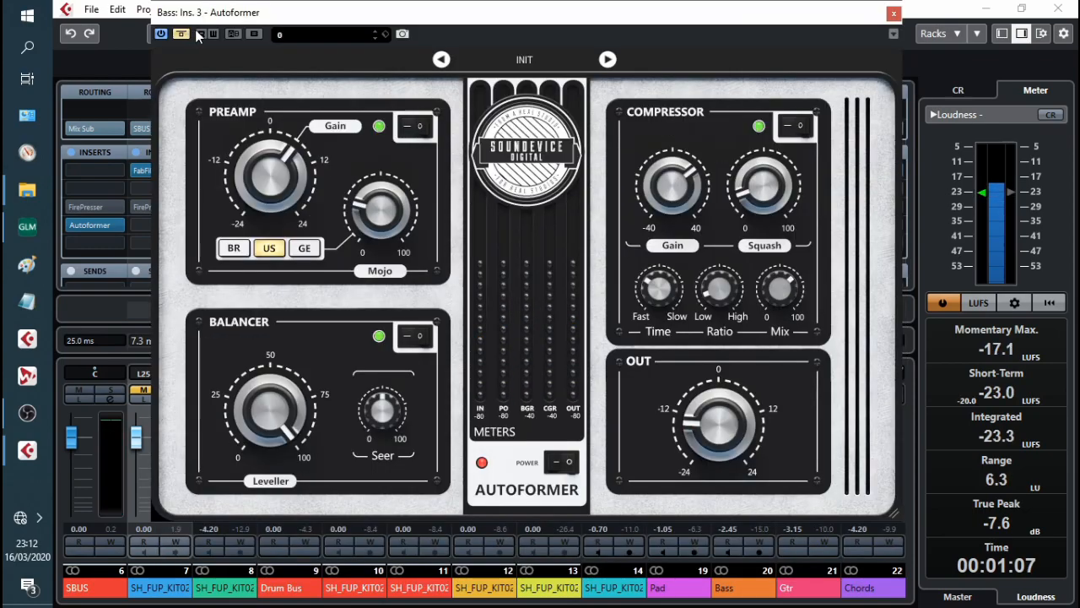
key("space")
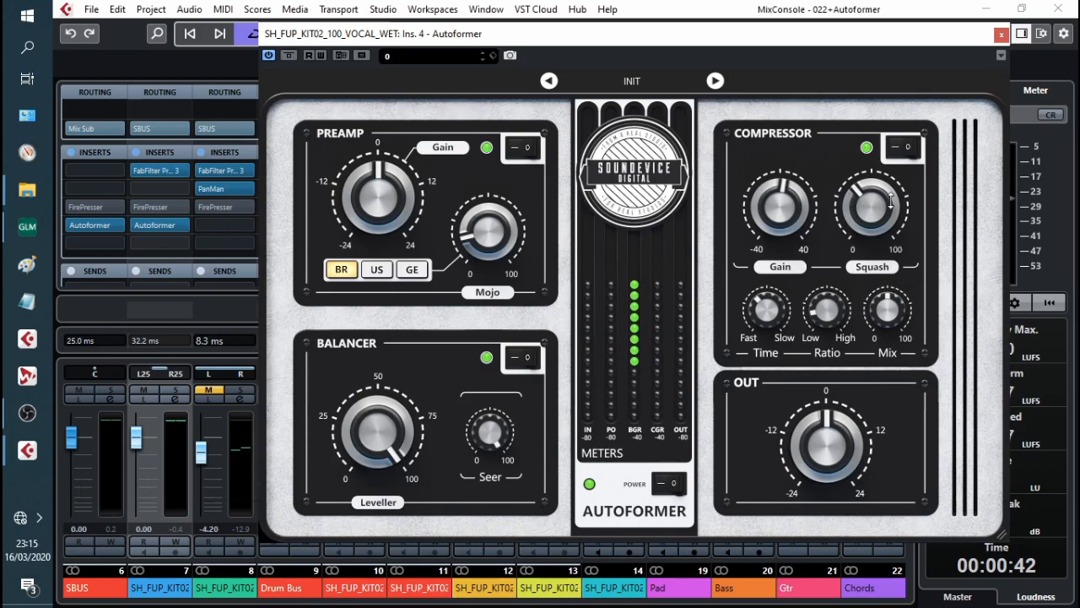
Raise the compressor's Squash to nearly 90 in the vocal channel's Autoformer during playback
key("space")
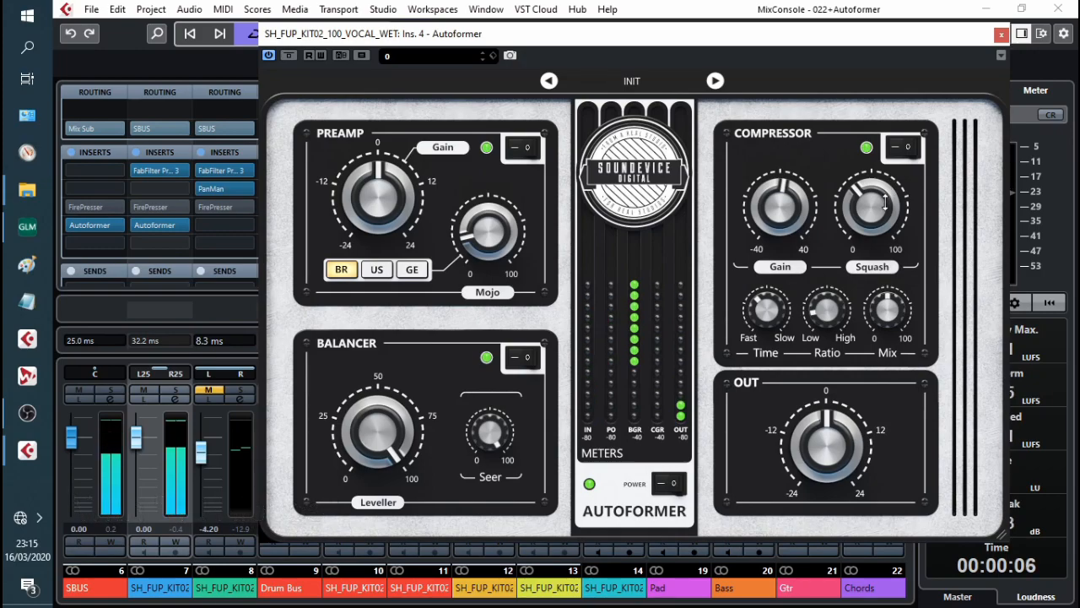
left_click_drag(874, 211, 873, 164)
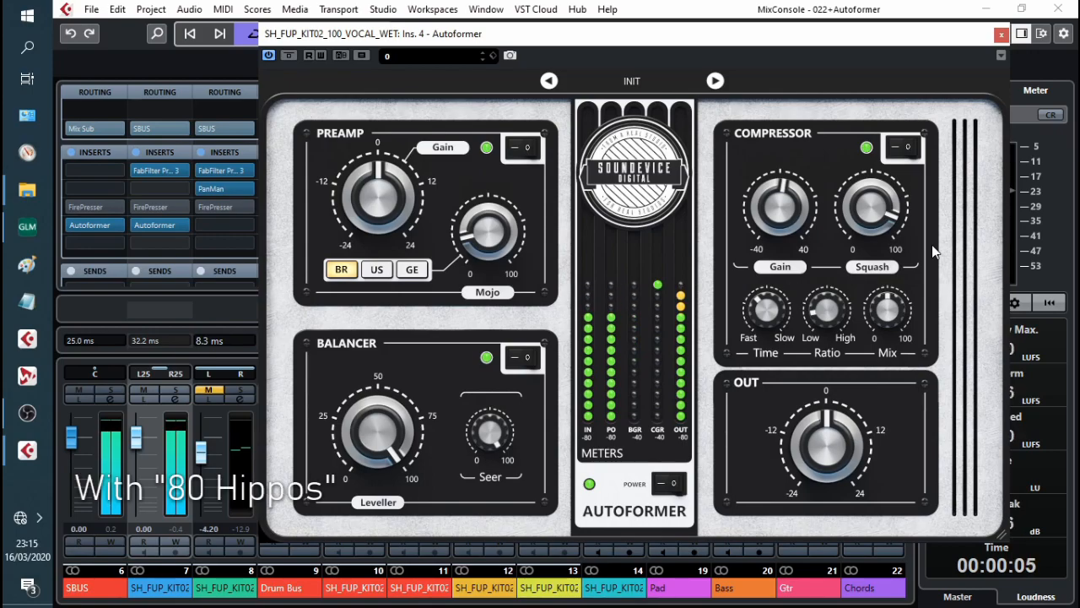
key("space")
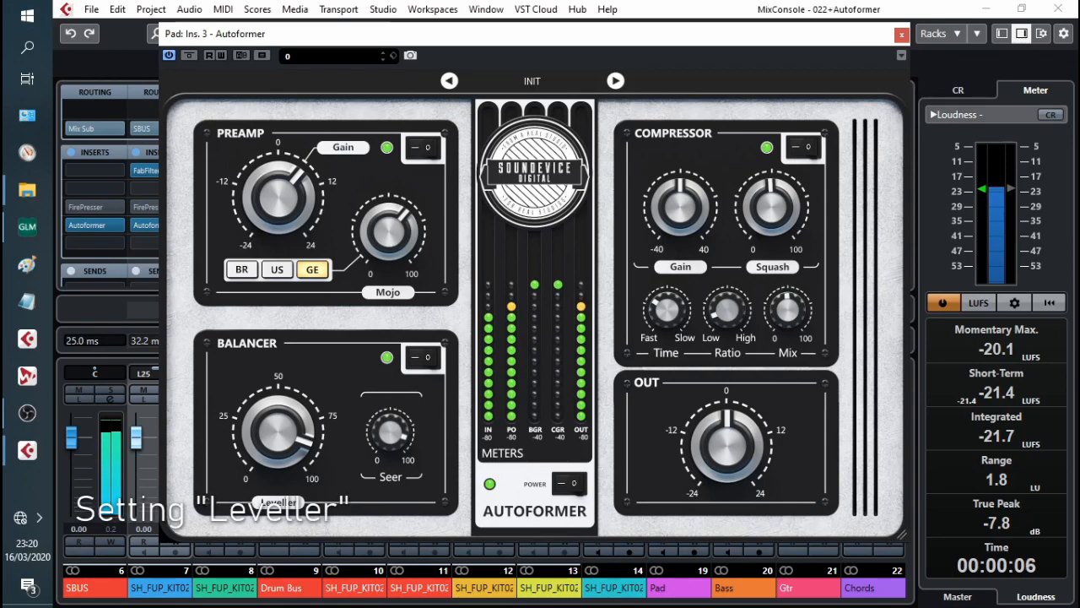
Lower the Pad Autoformer's Leveller to about 55 and take the plug-in out of bypass to compare
left_click_drag(279, 432, 278, 486)
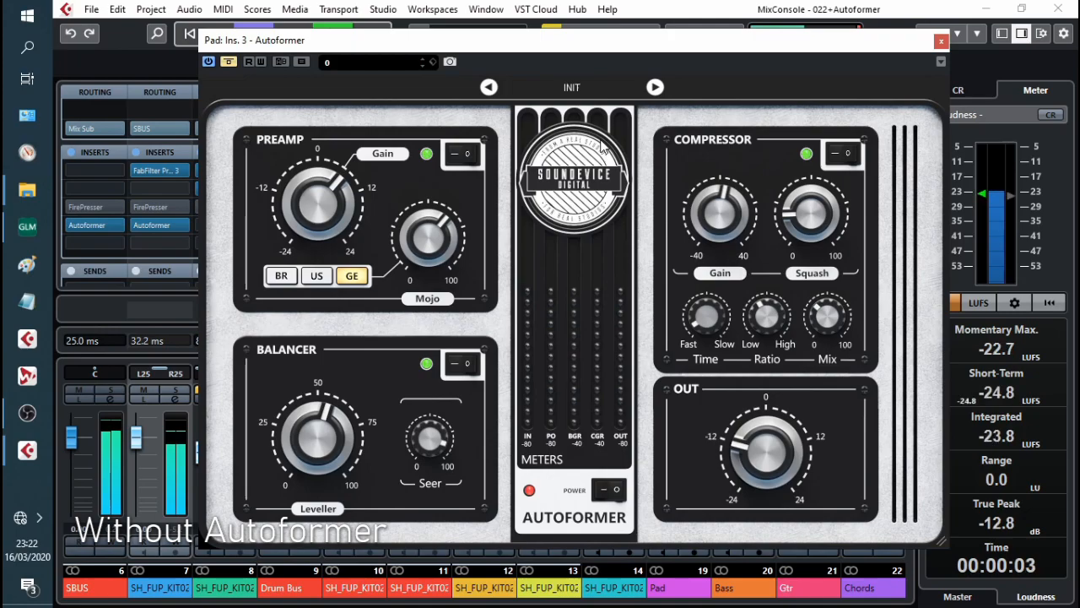
left_click(229, 60)
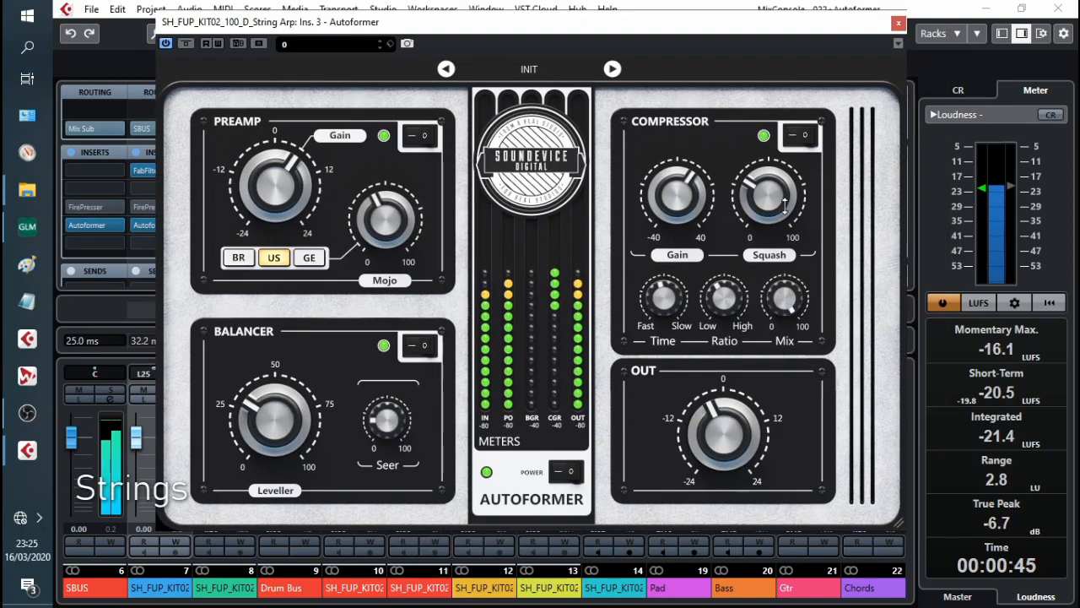
On the String Arp Autoformer's compressor, raise Squash to about 55 and lower the Gain slightly below 0
left_click_drag(767, 194, 768, 152)
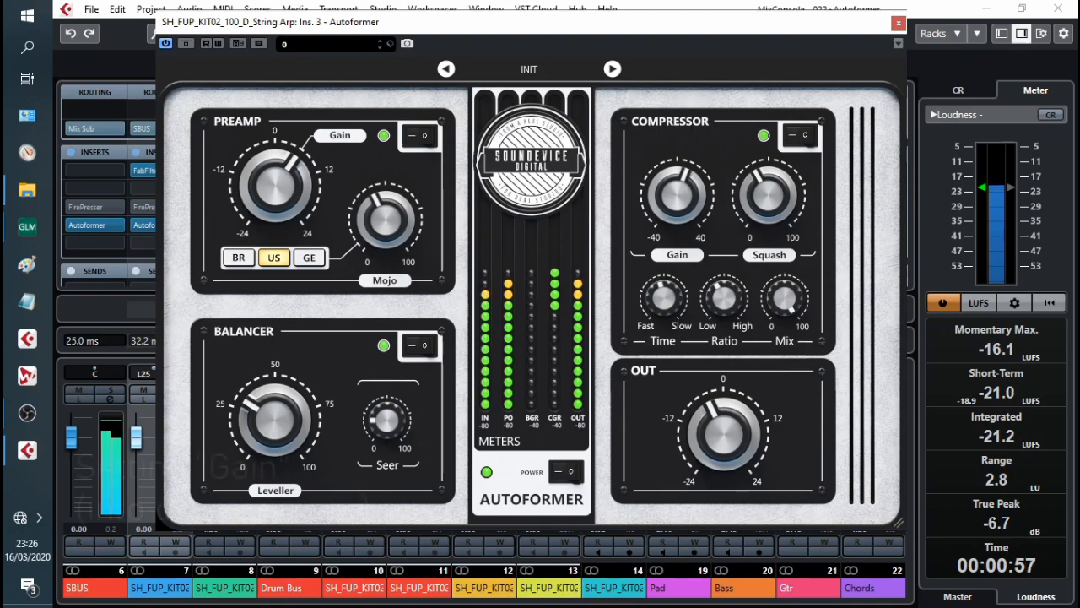
left_click_drag(677, 194, 677, 199)
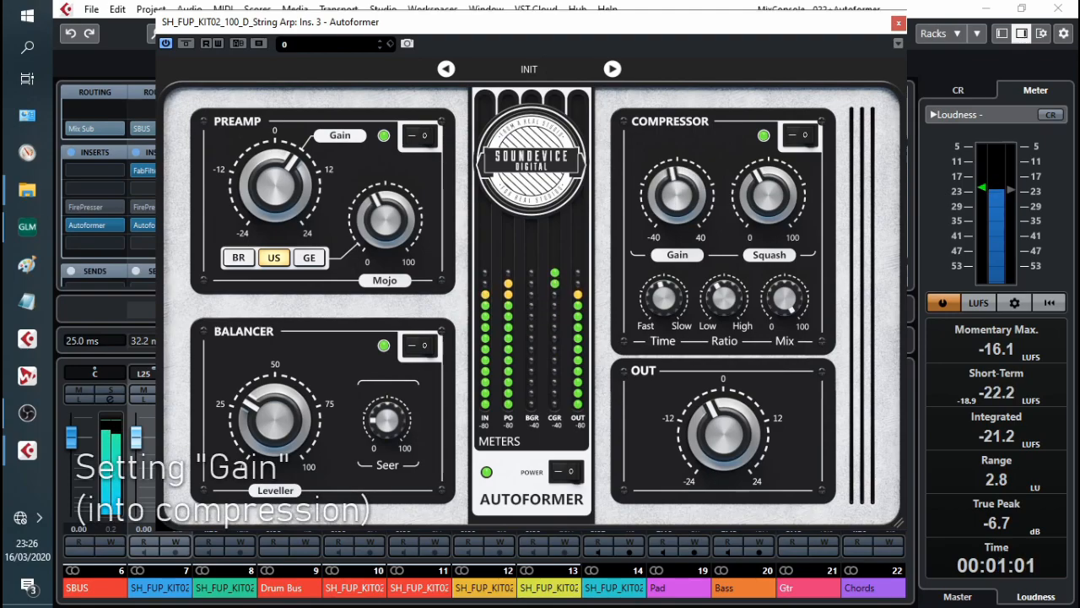
In the String Arp Autoformer's compressor, raise the Gain to slightly above 0 and lower the Mix
left_click_drag(677, 194, 677, 187)
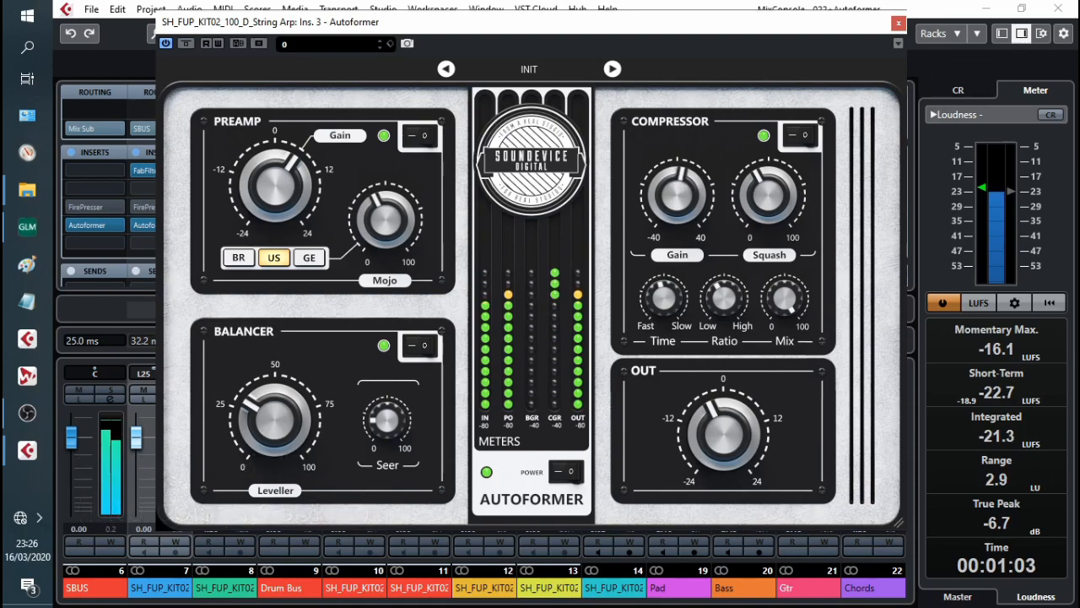
left_click_drag(785, 298, 785, 326)
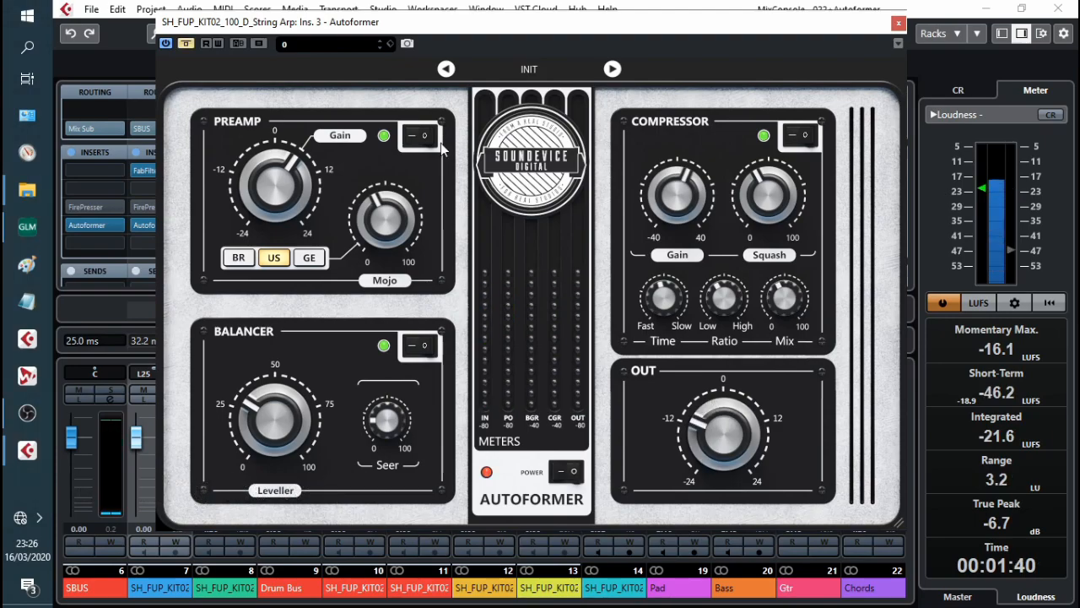
Play the String Arp with its Autoformer bypassed and active to compare, stop playback and close the plug-in window
key("space")
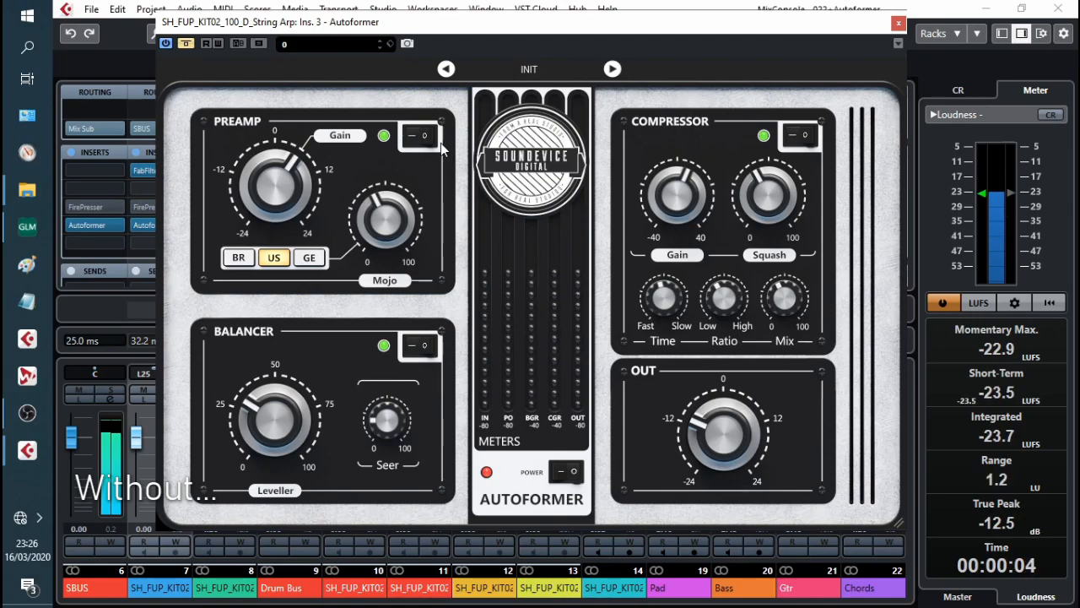
left_click(185, 43)
key("space")
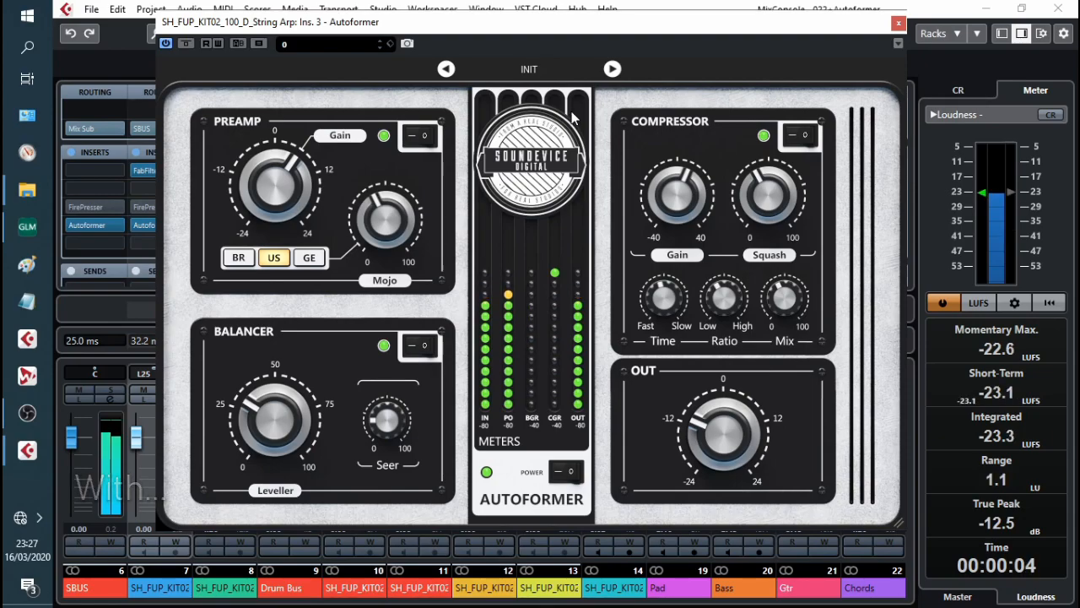
left_click(898, 23)
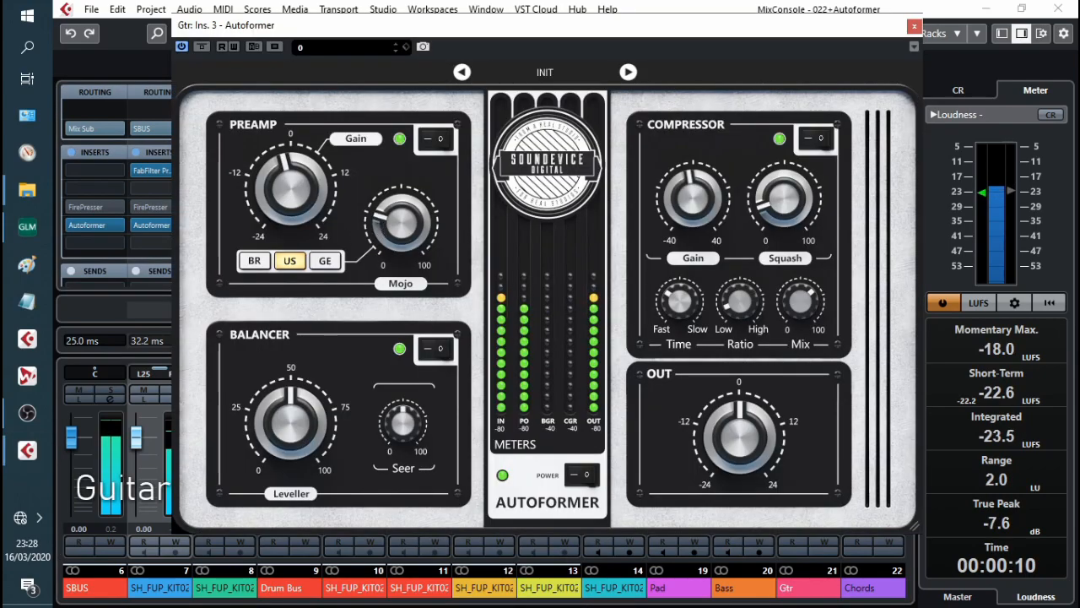
In the Gtr Autoformer's preamp, raise Mojo to about 70 and Gain to about 6, and audition the GE, BR and US models, settling on BR
left_click_drag(401, 222, 401, 157)
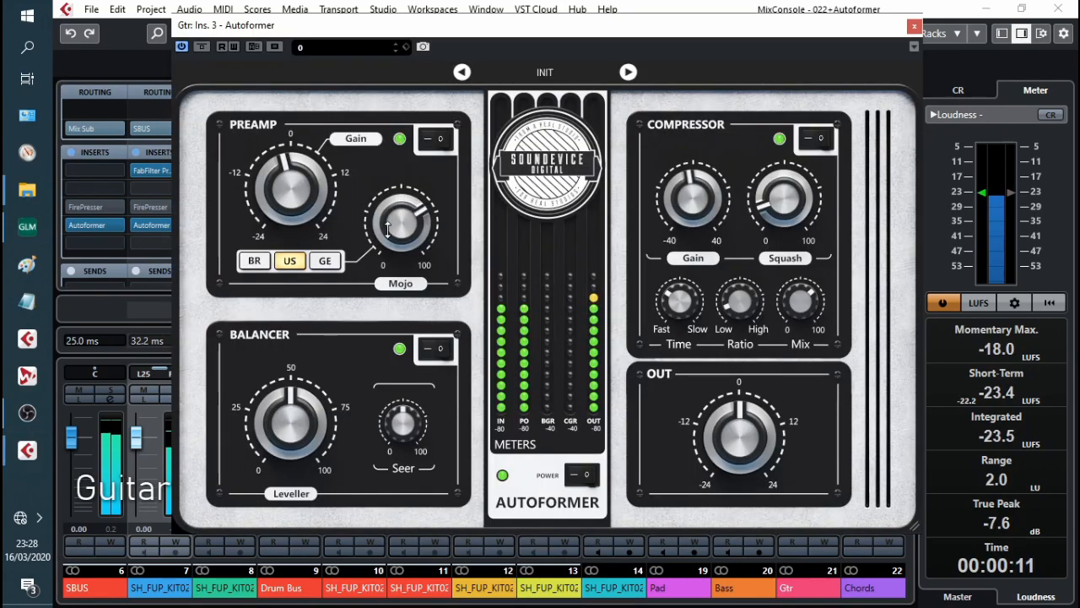
left_click_drag(291, 189, 291, 150)
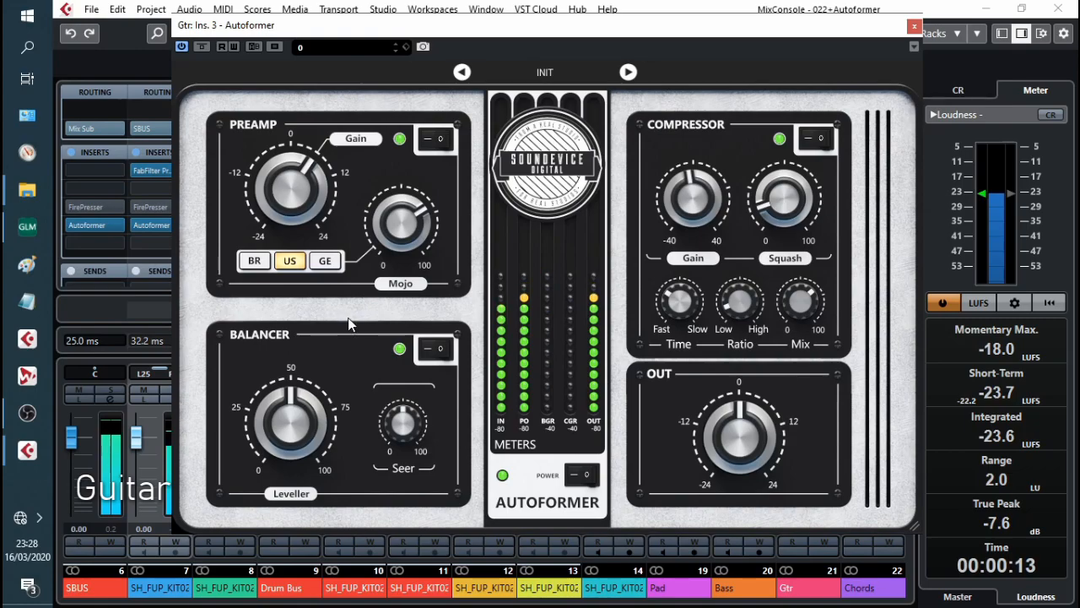
left_click(330, 264)
left_click(254, 261)
left_click(289, 262)
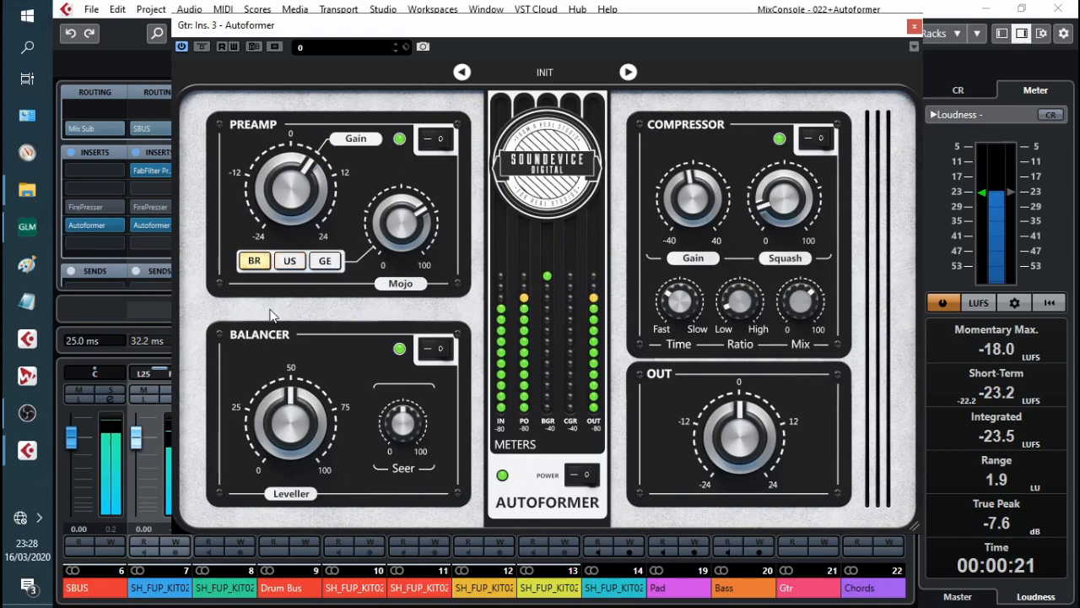
Lower the Gtr Autoformer's Mojo to about 15 and set the preamp Gain to about 10
left_click_drag(401, 213, 402, 189)
left_click_drag(401, 223, 400, 255)
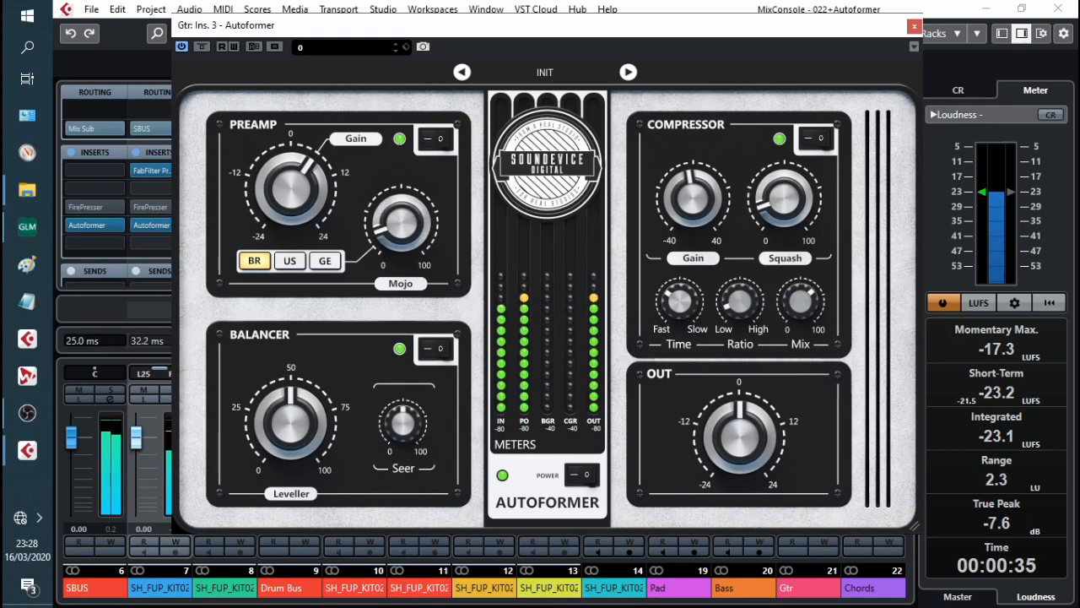
left_click_drag(291, 187, 291, 193)
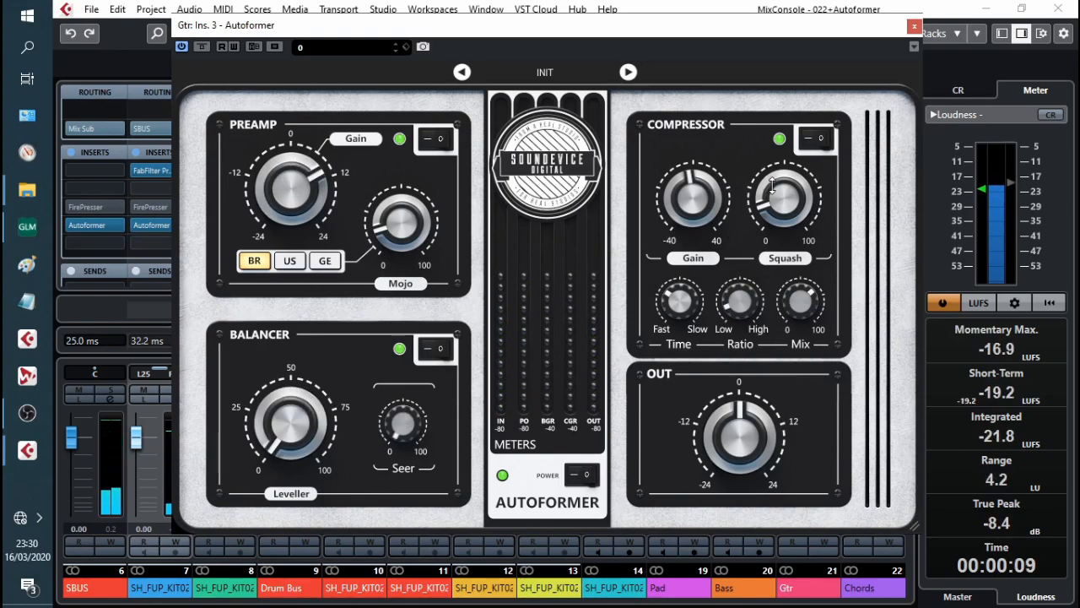
In the Gtr Autoformer's compressor, raise Gain to about 10, increase the Ratio and make Time faster, and take the plug-in out of bypass to compare
left_click_drag(728, 207, 728, 186)
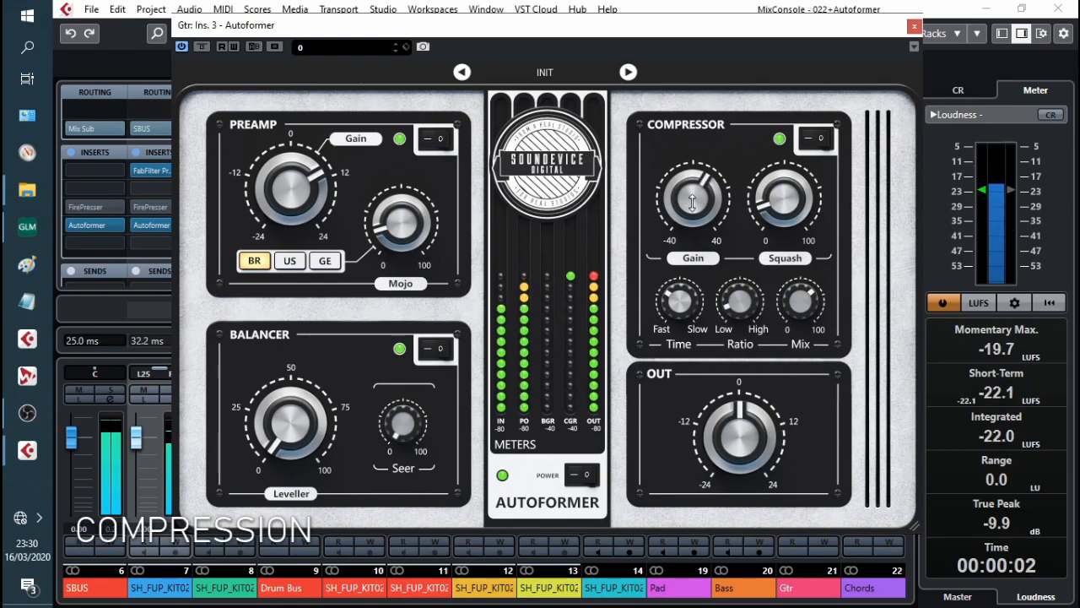
left_click_drag(751, 306, 751, 255)
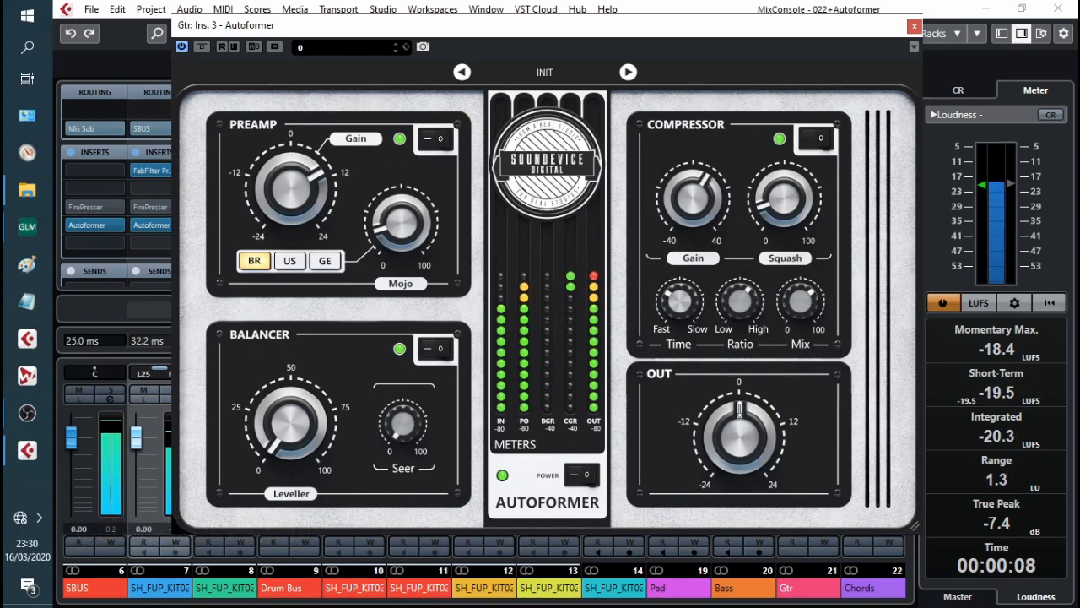
left_click_drag(679, 302, 680, 321)
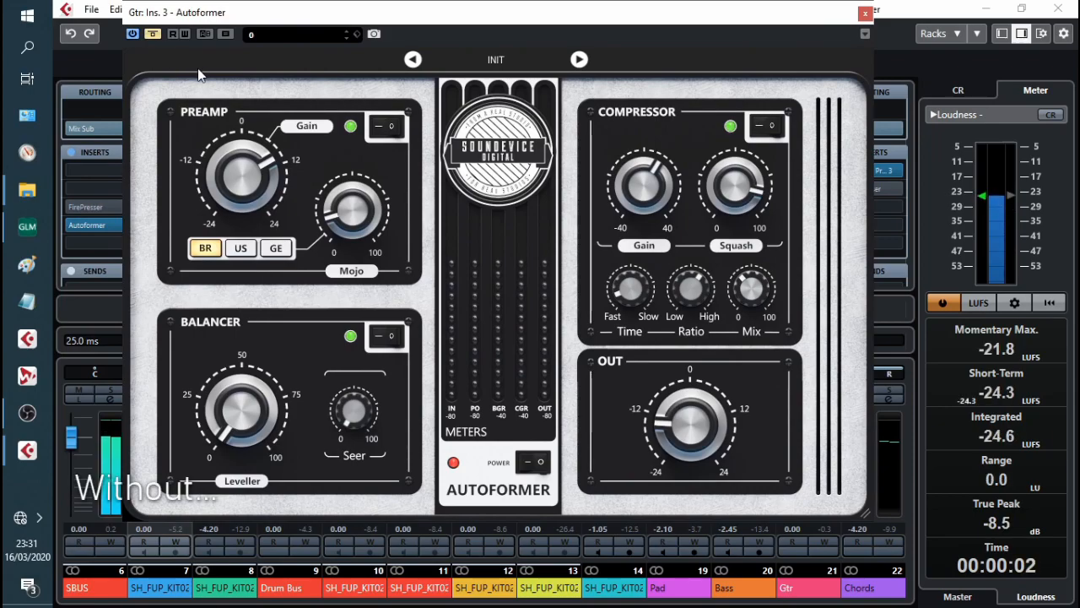
left_click(153, 34)
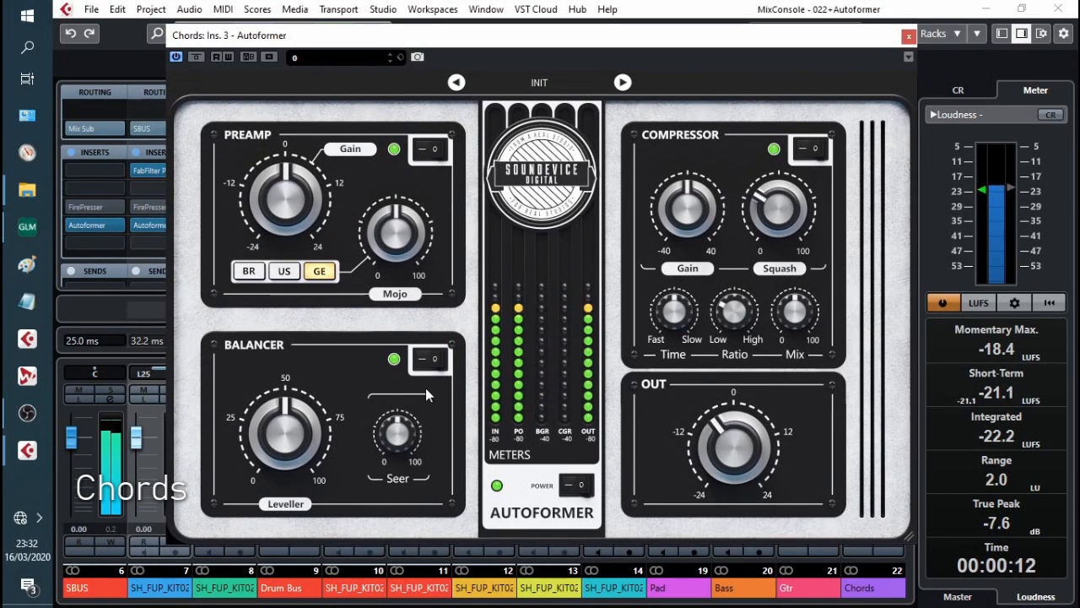
In the Chords Autoformer's preamp, raise Gain to about 12 and Mojo to nearly 90, and select the US model after auditioning BR
left_click_drag(285, 219, 284, 171)
left_click_drag(393, 260, 393, 225)
left_click(284, 271)
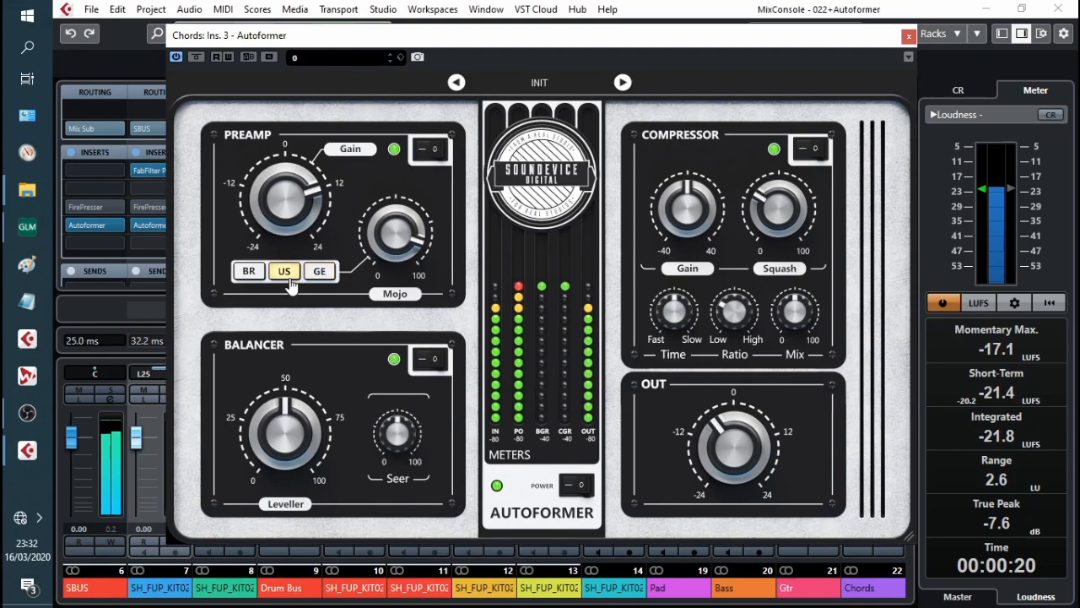
left_click(258, 275)
left_click(286, 275)
Raise the Chords Autoformer's Mojo to nearly 100, lower the preamp Gain to about 6 and raise the Leveller to about 65
left_click_drag(395, 230, 395, 207)
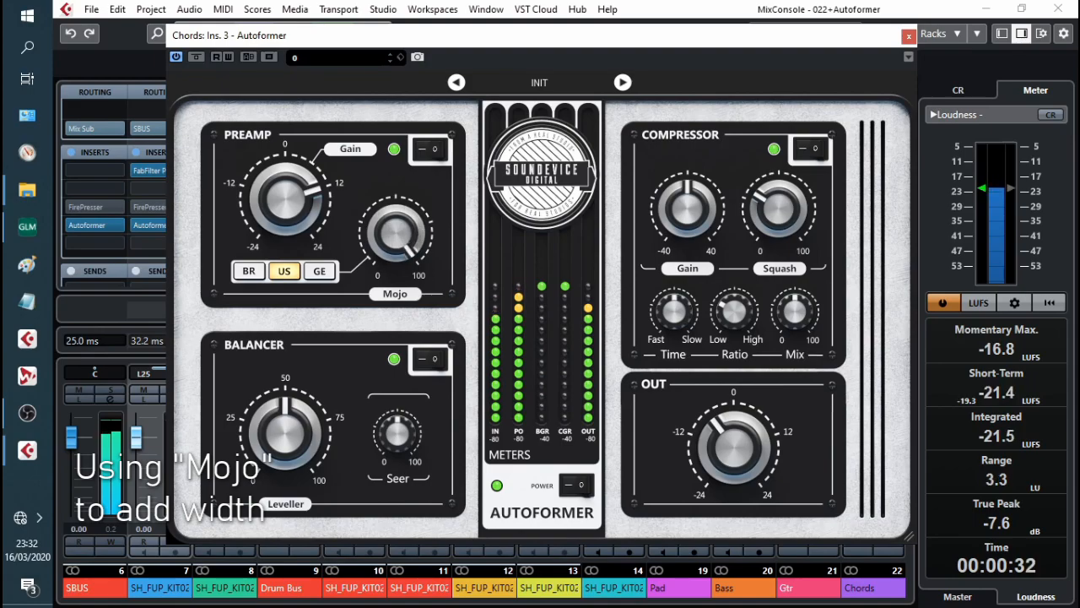
left_click_drag(297, 206, 297, 226)
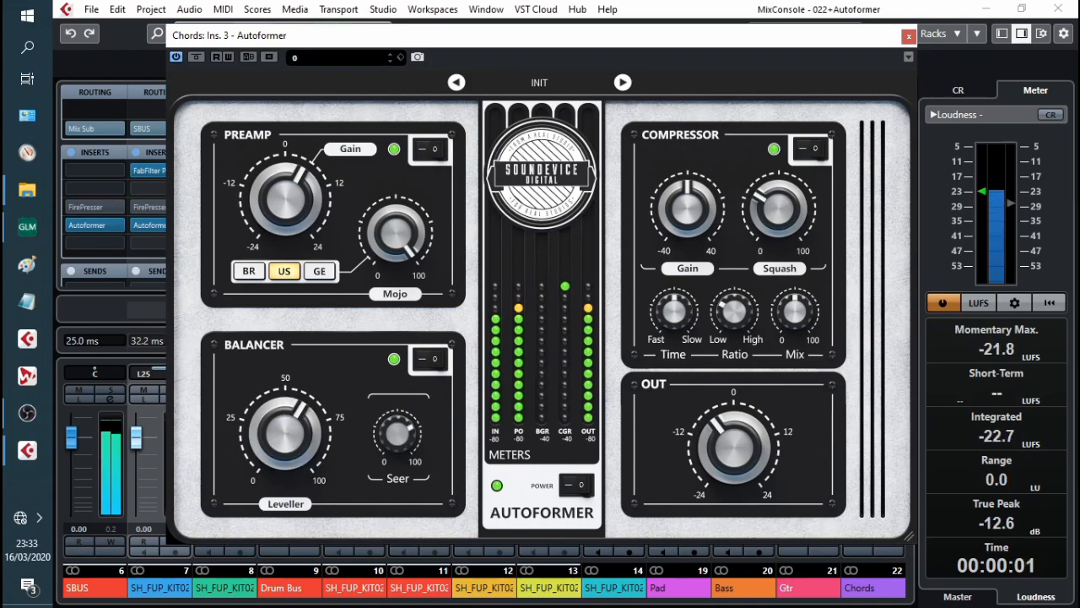
left_click_drag(286, 433, 285, 410)
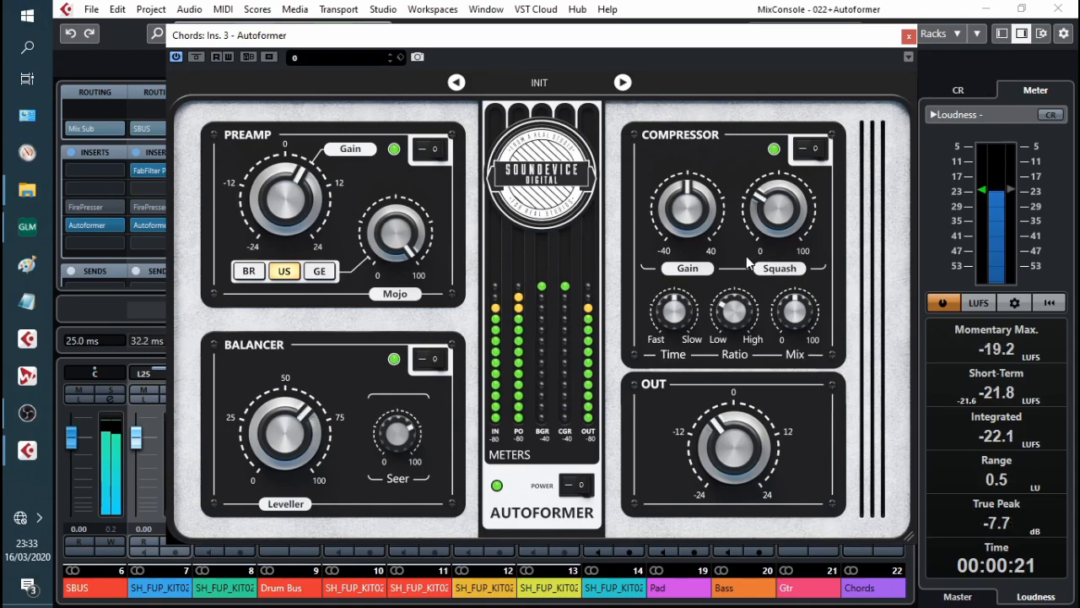
Raise the Chords compressor's Gain to about 12, and try Squash at about 85 before bringing it back down to about 25
left_click_drag(706, 219, 706, 205)
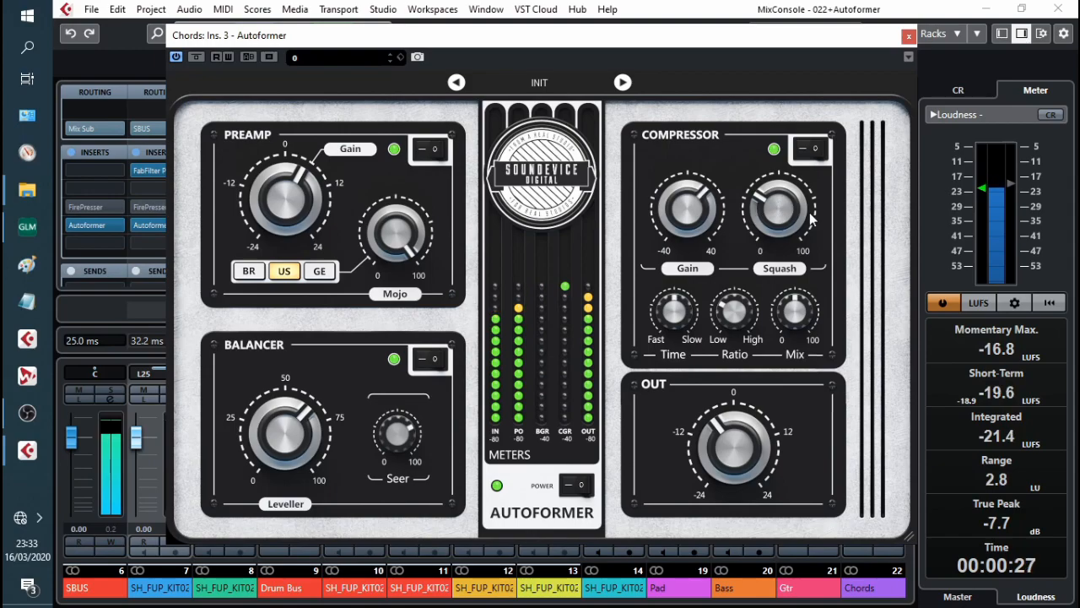
left_click_drag(785, 208, 785, 161)
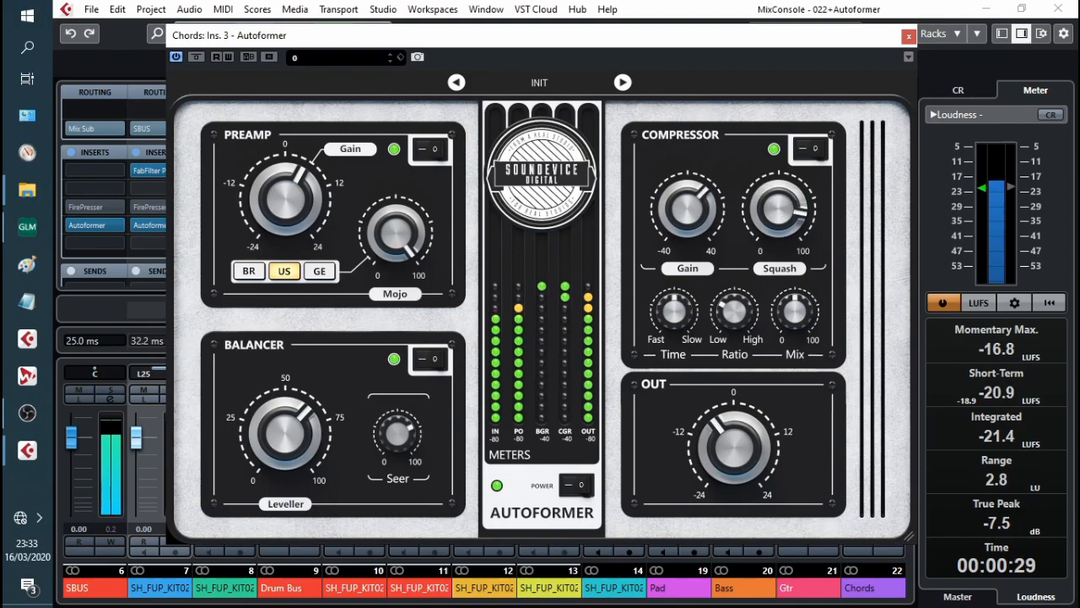
left_click_drag(785, 208, 785, 239)
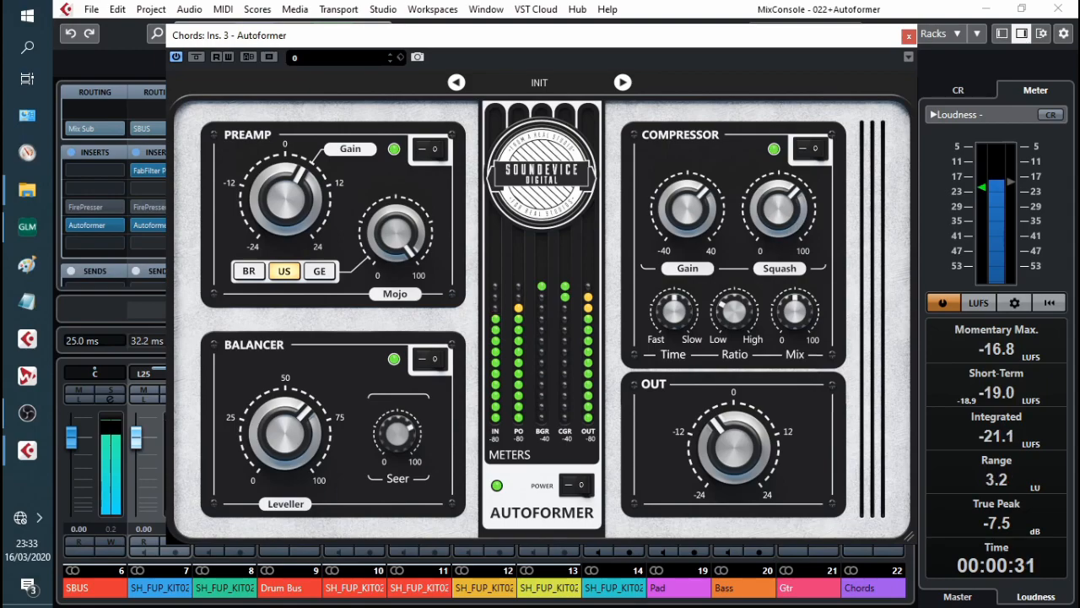
Lower the Chords compressor's Ratio and Squash, make Time faster and adjust the Mix, and take the plug-in out of bypass to compare
left_click_drag(734, 310, 735, 326)
left_click_drag(677, 305, 677, 321)
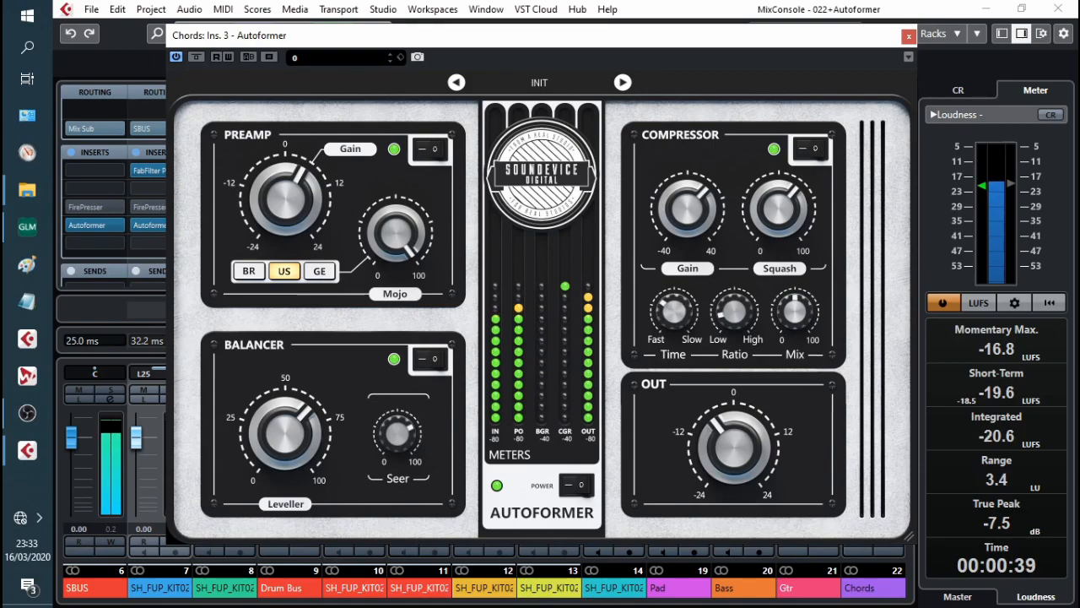
left_click_drag(798, 304, 799, 314)
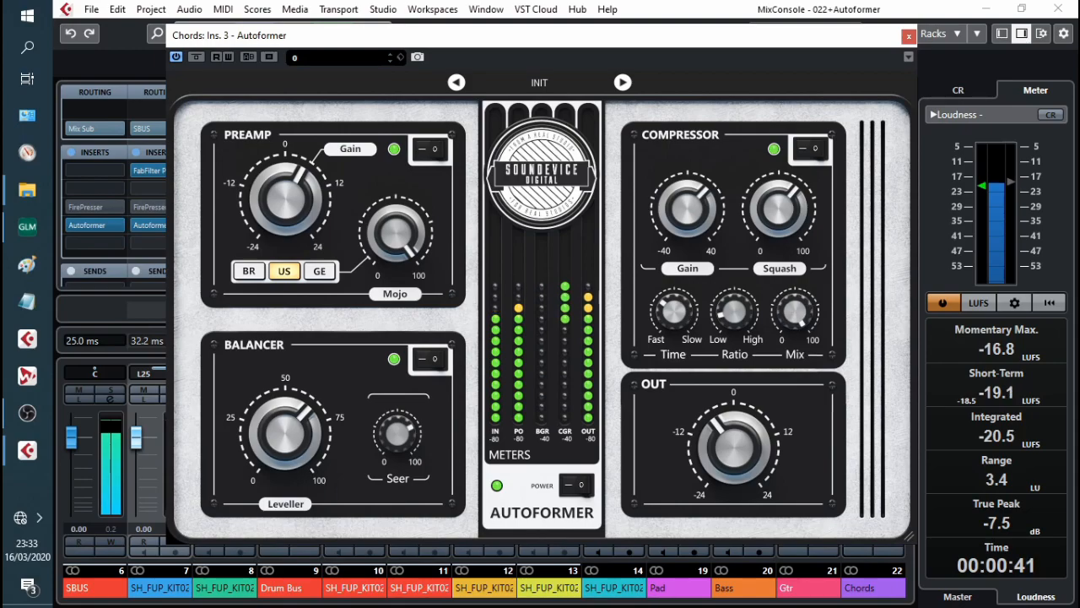
mouse_move(779, 209)
left_mouse_down()
mouse_move(779, 190)
mouse_move(779, 214)
left_mouse_up()
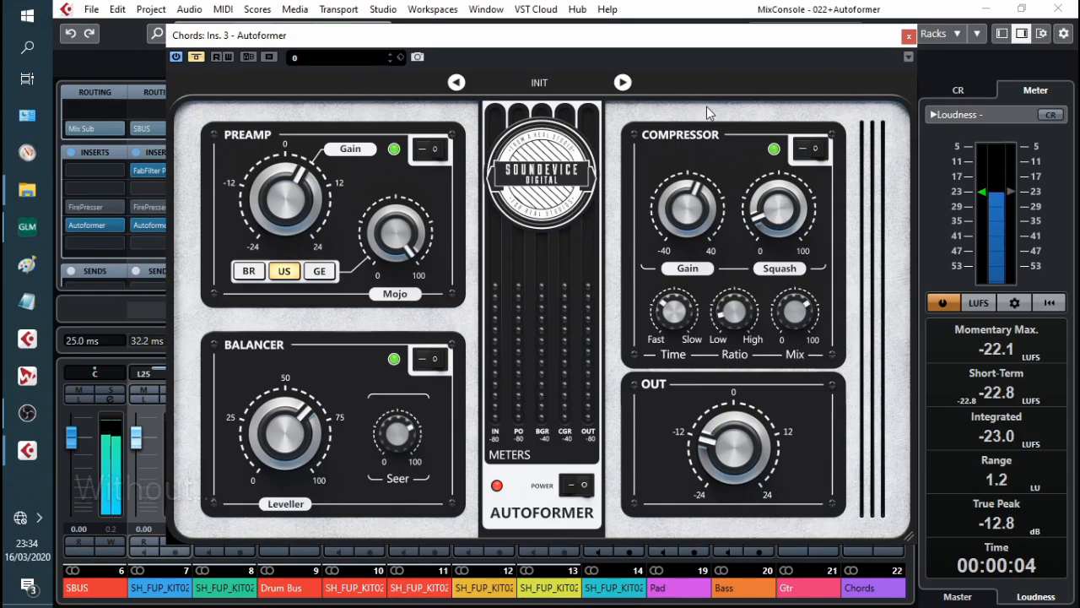
left_click(204, 58)
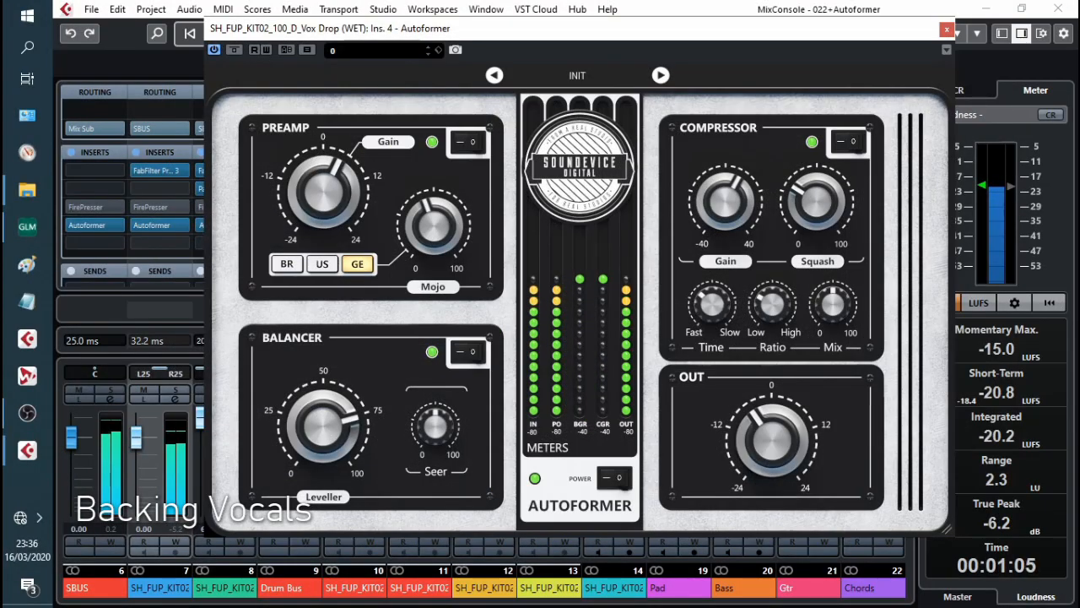
In the Vox Drop (WET) Autoformer's compressor, lower the Ratio and reduce Squash to about 15
left_click_drag(774, 307, 774, 321)
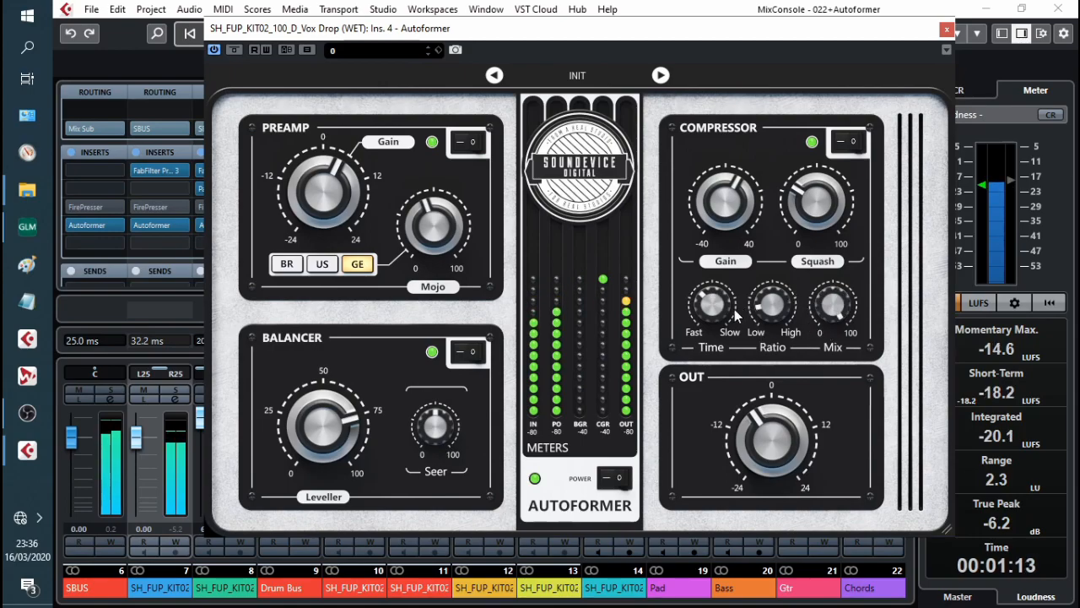
mouse_move(817, 201)
left_mouse_down()
mouse_move(817, 222)
mouse_move(817, 184)
mouse_move(817, 216)
left_mouse_up()
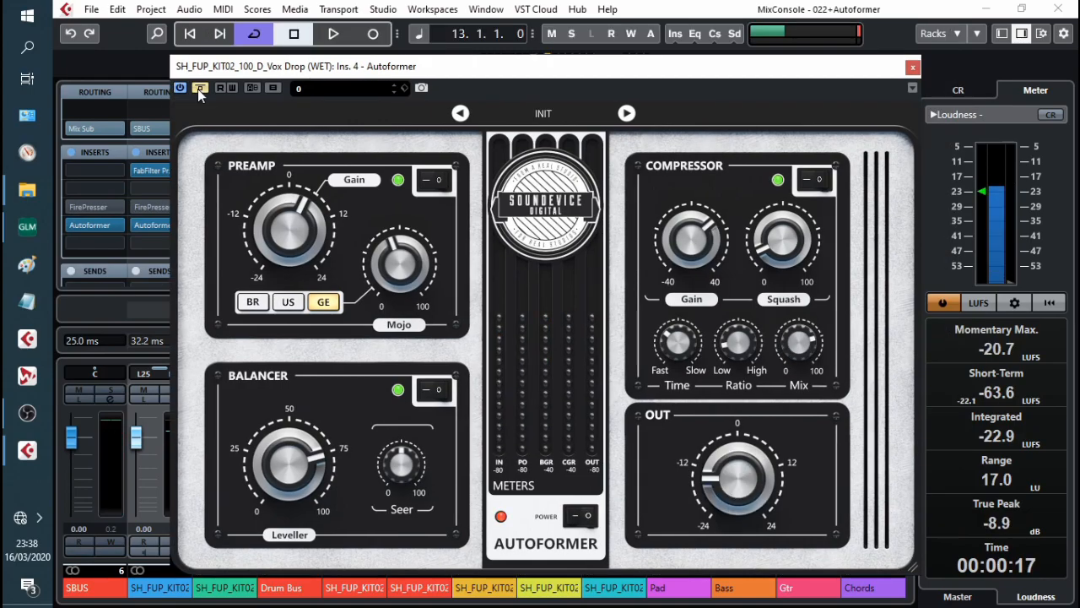
Play the Vox Drop backing vocals with the Autoformer bypassed and active to compare the sound
left_click(200, 88)
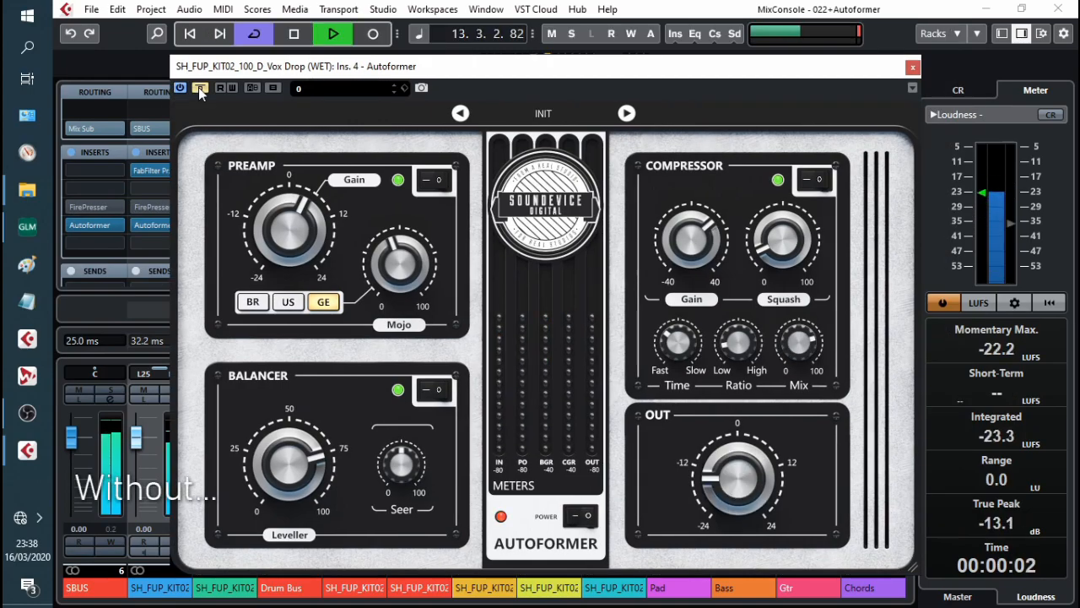
left_click(200, 88)
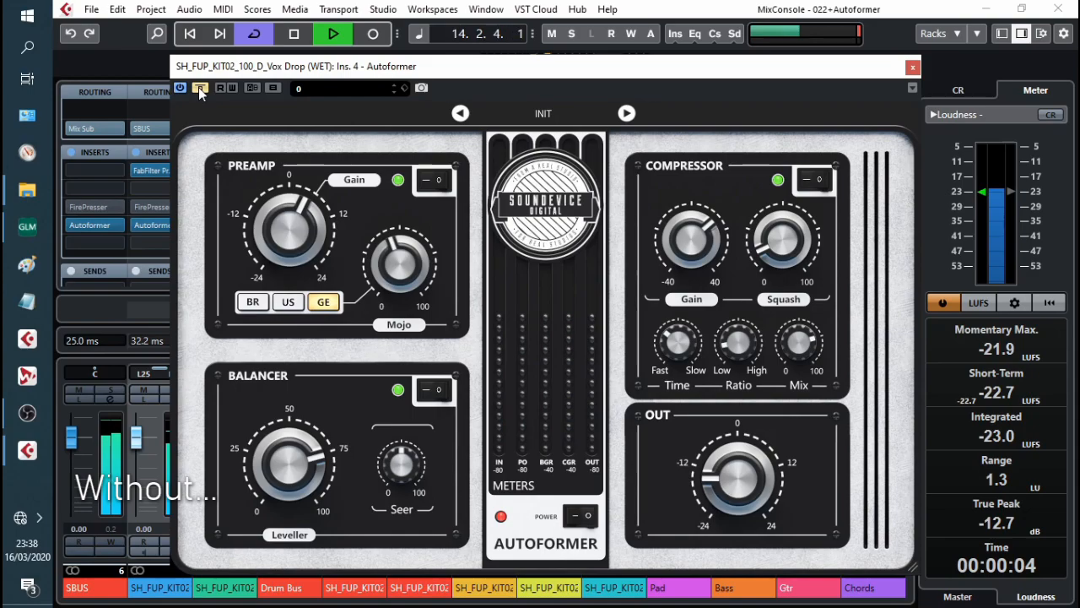
key("space")
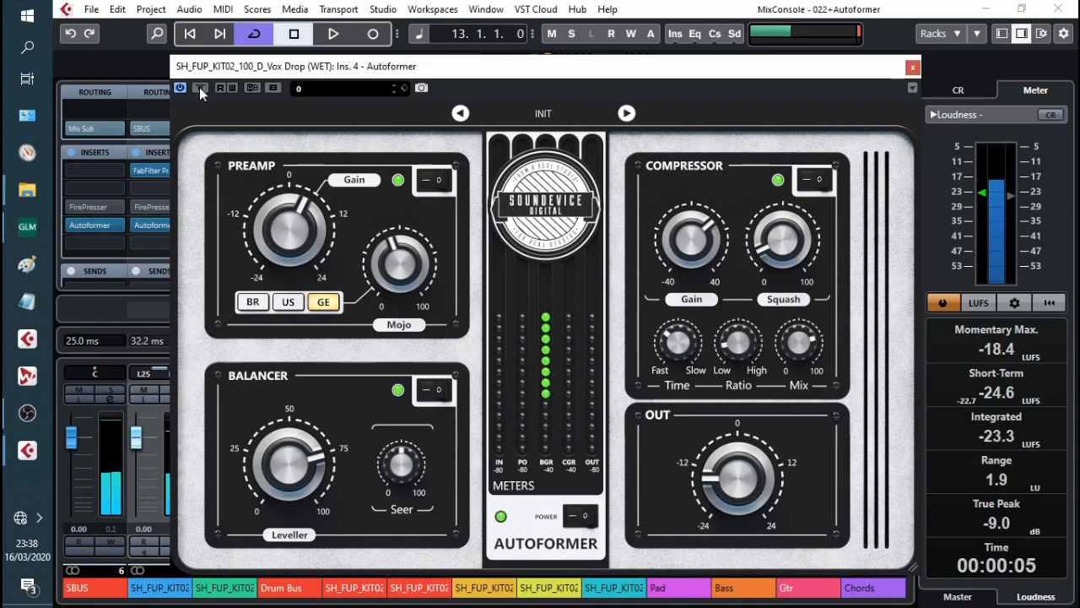
key("space")
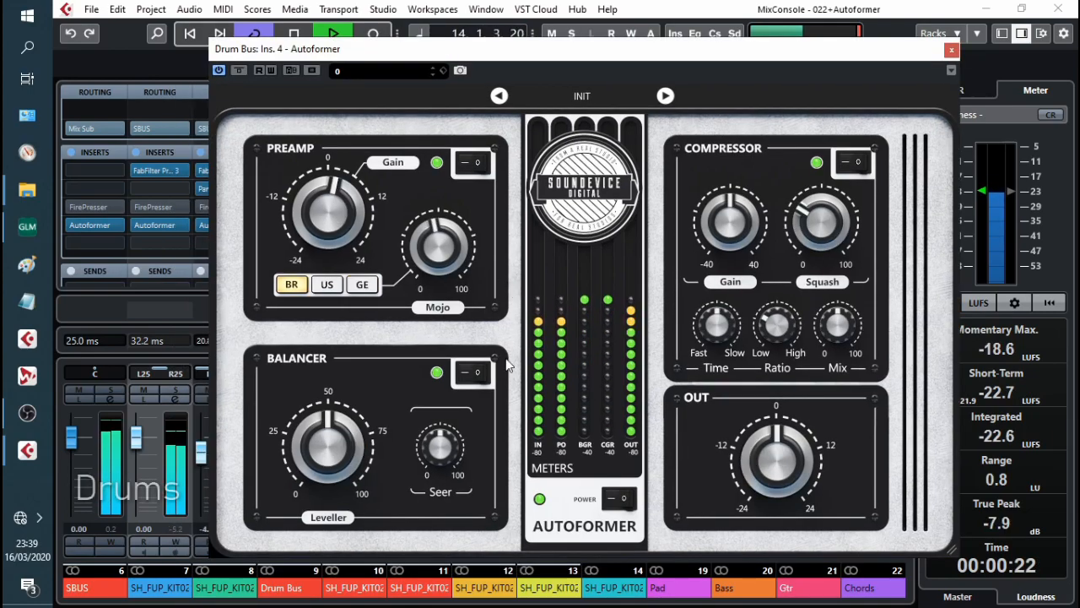
On the Drum Bus Autoformer, lower the Leveller to nearly 0, set compressor Gain to about 15 and Squash to about 85, and lower Out to about -6
left_click_drag(377, 463, 375, 511)
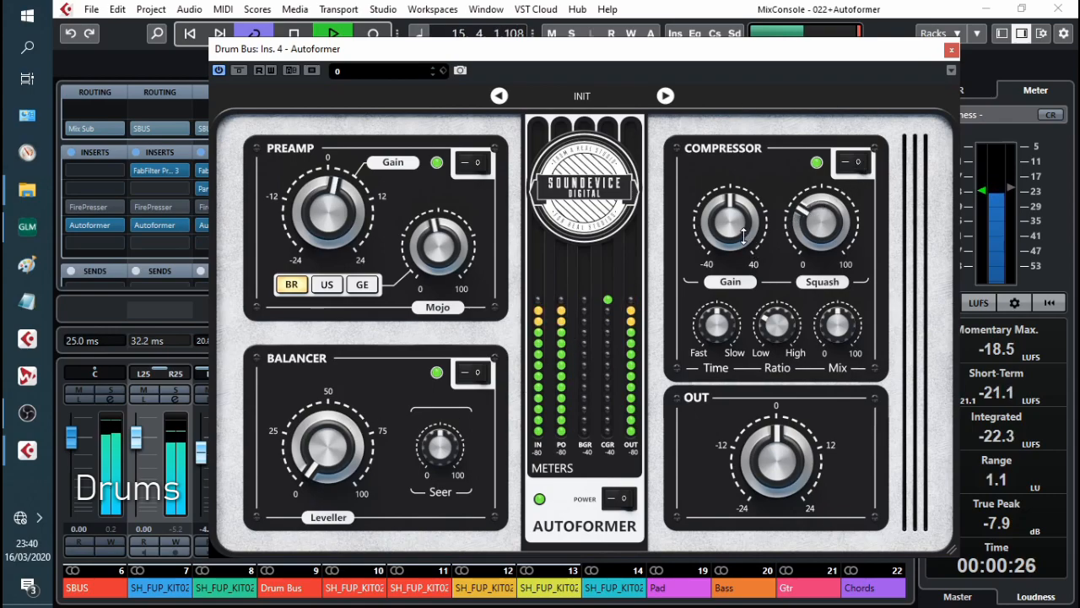
left_click_drag(744, 236, 744, 209)
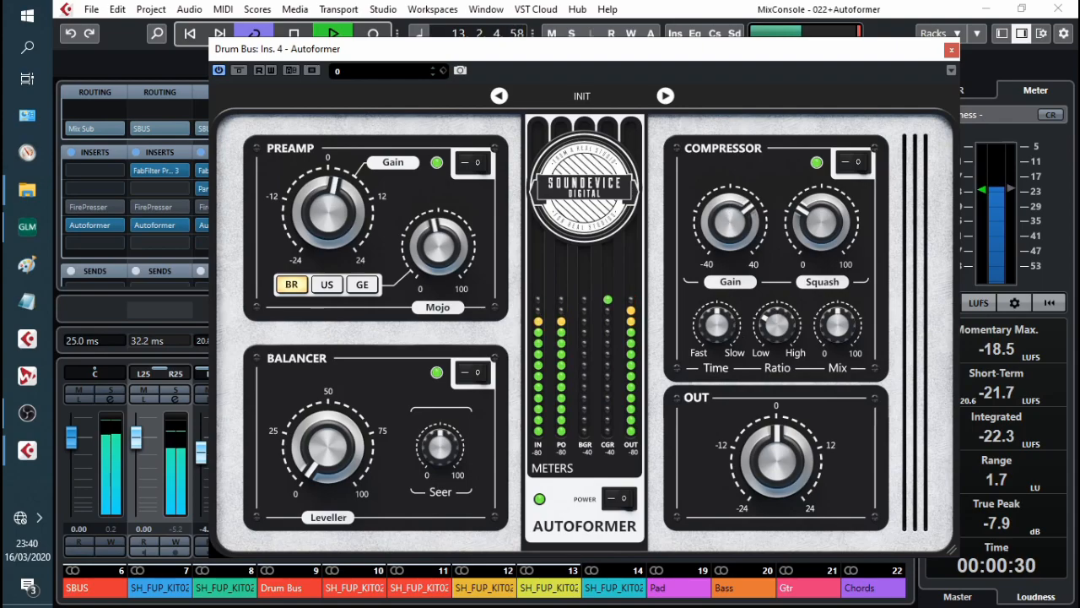
left_click_drag(821, 232, 821, 166)
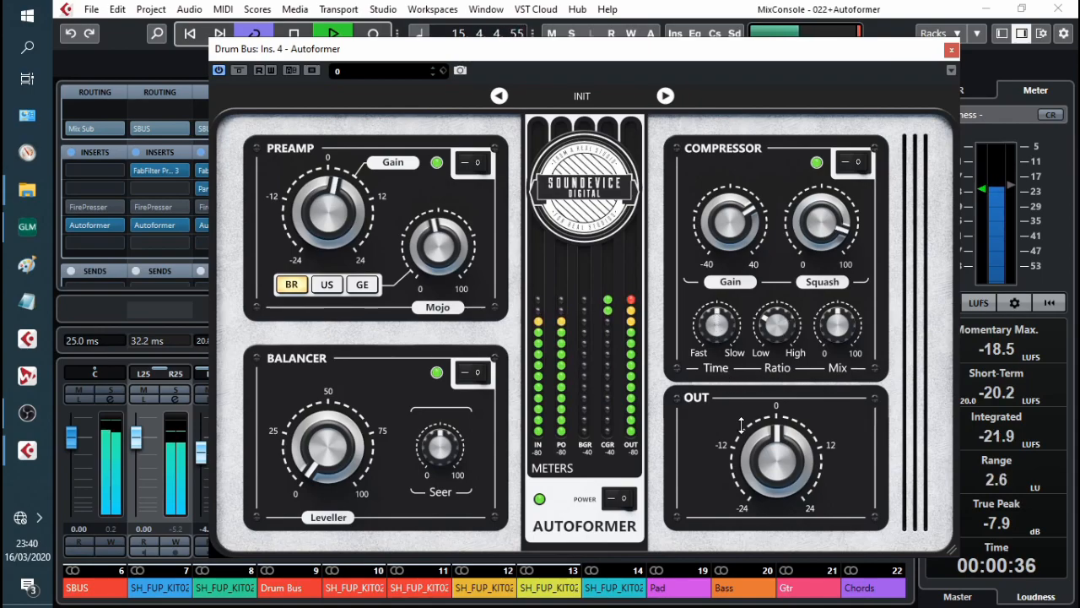
left_click_drag(777, 459, 777, 474)
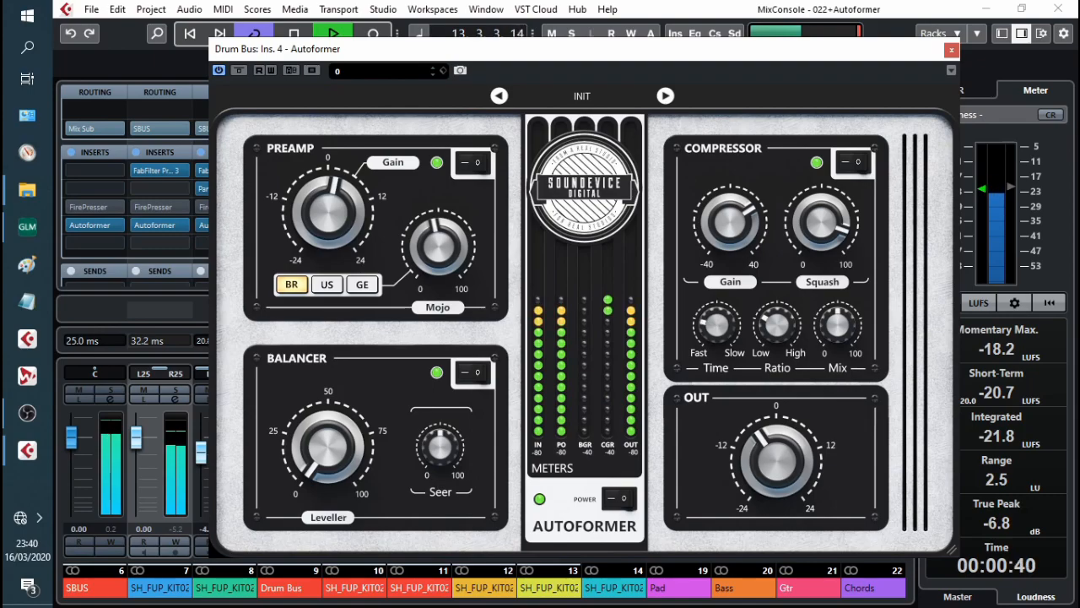
On the Drum Bus compressor, raise the Ratio to High, readjust Gain to about 15, and blend the Mix to about 20
left_click_drag(795, 332, 795, 236)
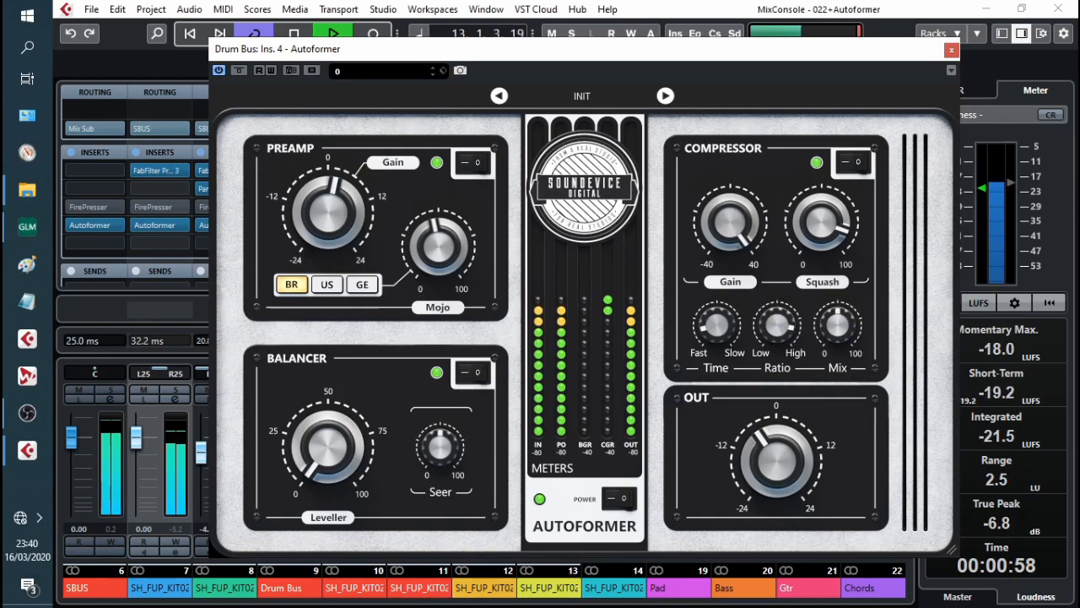
mouse_move(730, 222)
left_mouse_down()
mouse_move(730, 273)
mouse_move(730, 230)
left_mouse_up()
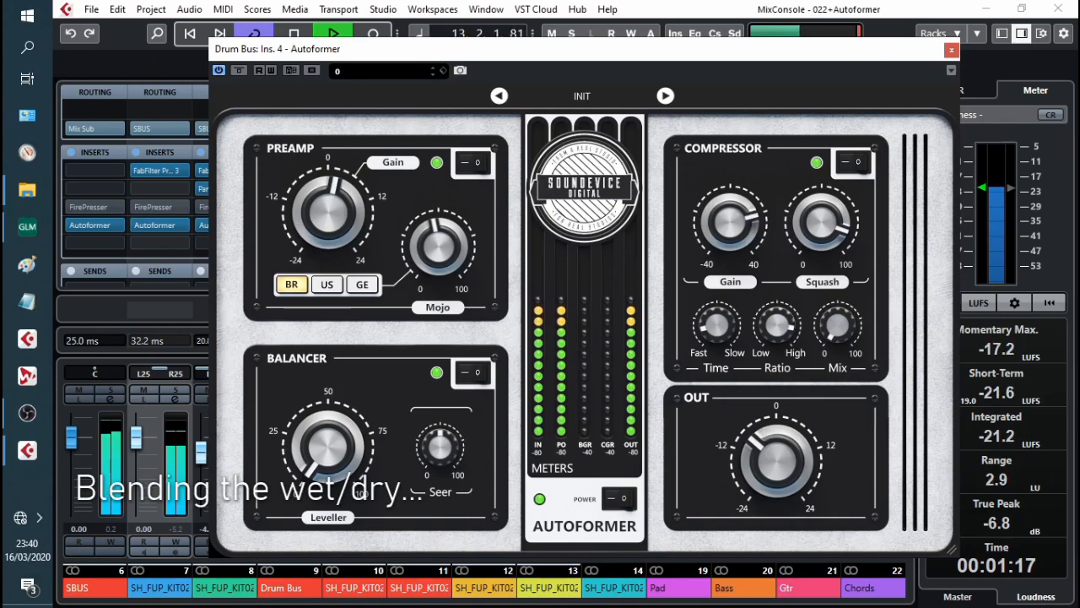
left_click_drag(730, 223, 730, 227)
left_click_drag(846, 322, 846, 291)
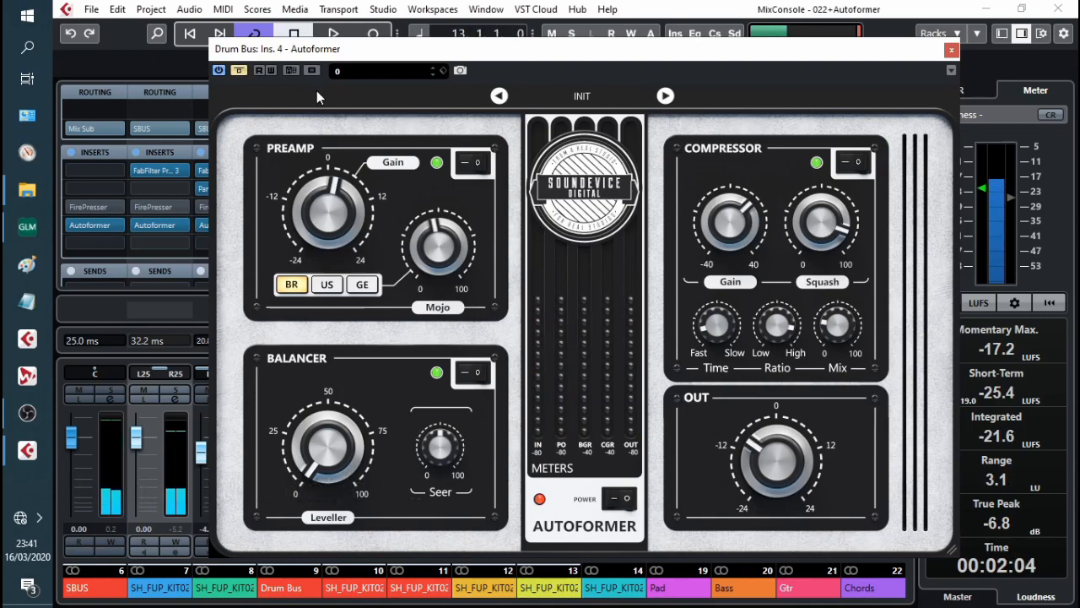
Play the Drum Bus with the Autoformer bypassed and active to compare the sound
key("space")
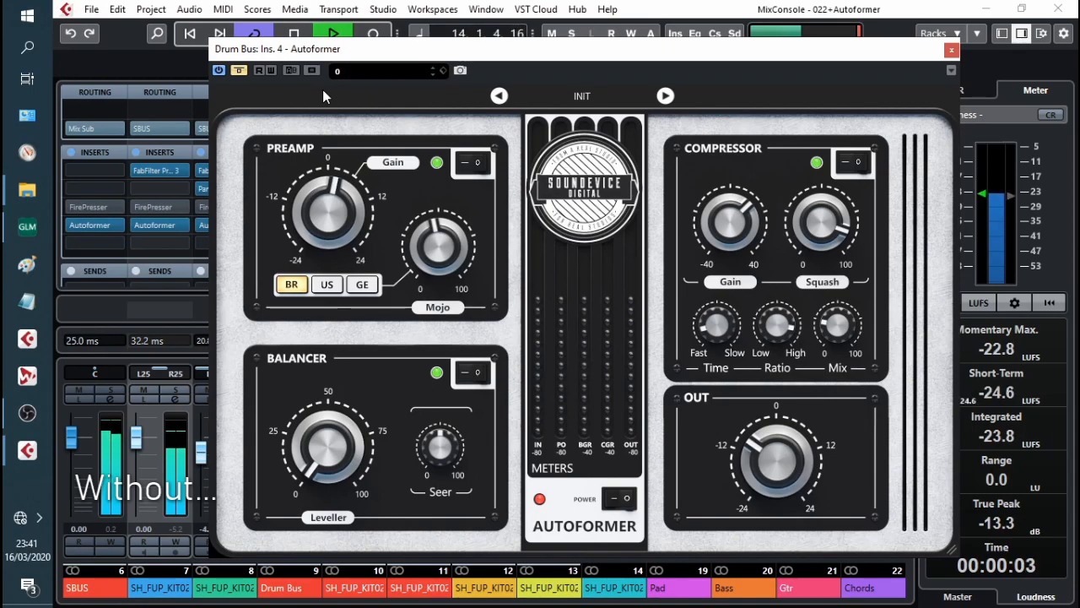
left_click(239, 70)
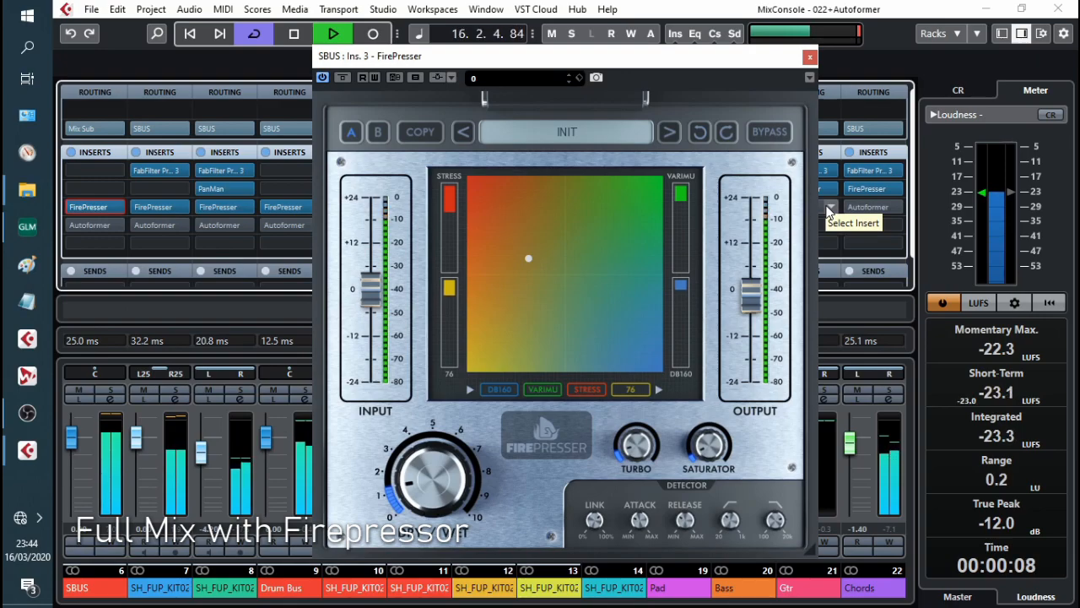
Switch the full mix from the FirePresser inserts to the Autoformer inserts for comparison, showing the SBUS Autoformer
left_click(829, 211)
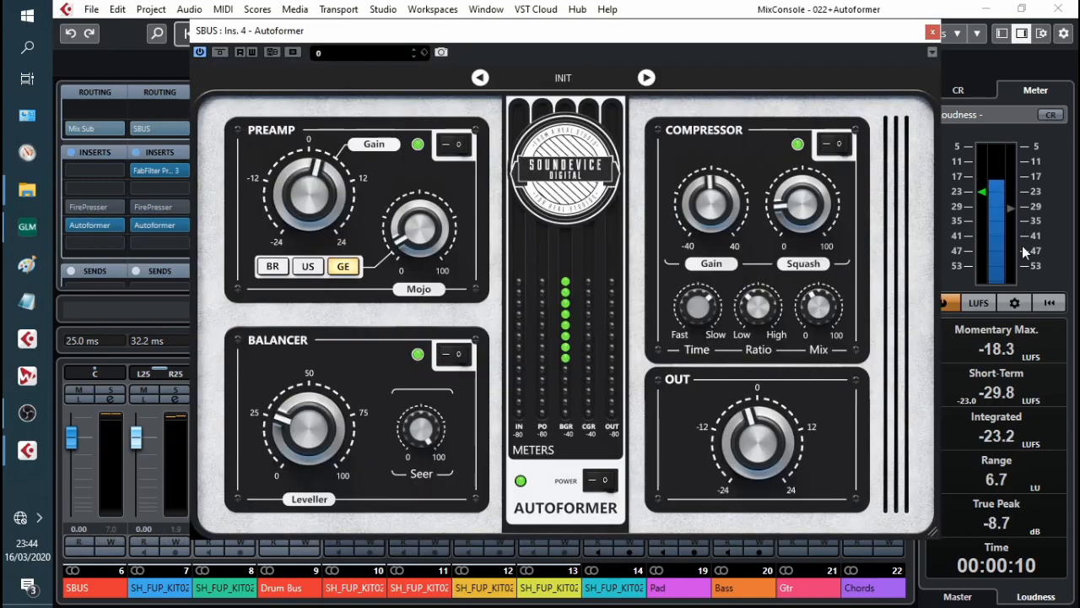